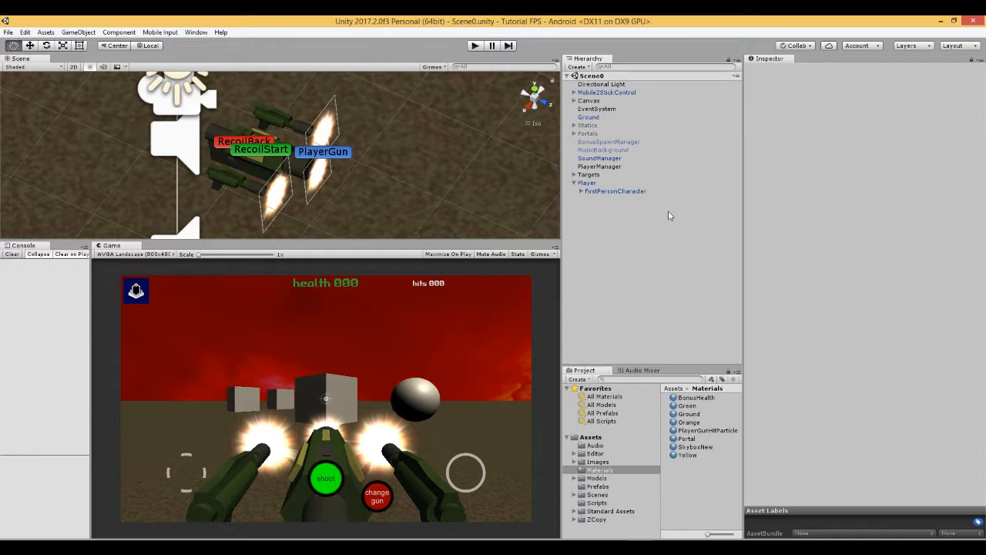
Run the scene in play mode, fire the gun and cycle through the player's weapons
{"action": "left_click", "coordinate": [476, 47]}
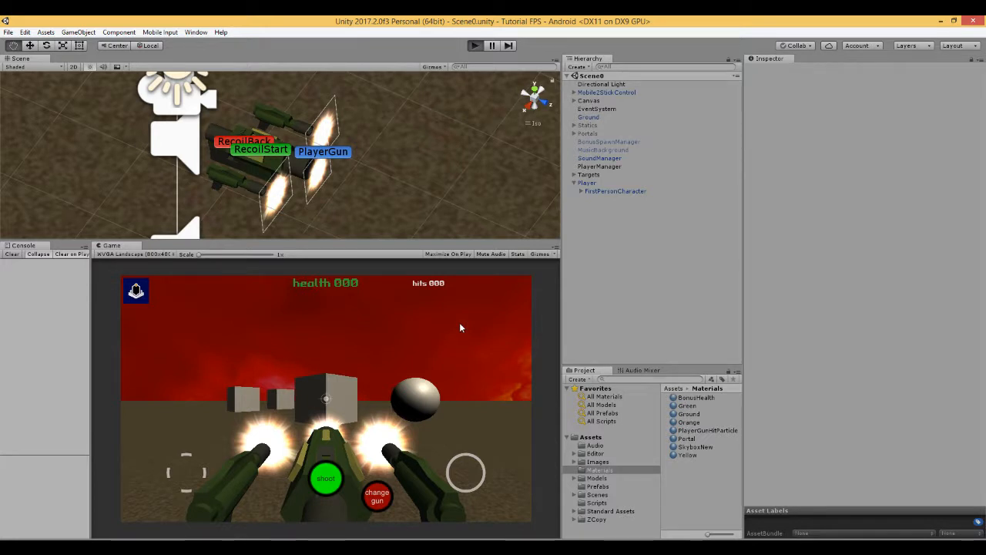
{"action": "left_click", "coordinate": [325, 479]}
{"action": "left_click", "coordinate": [325, 479]}
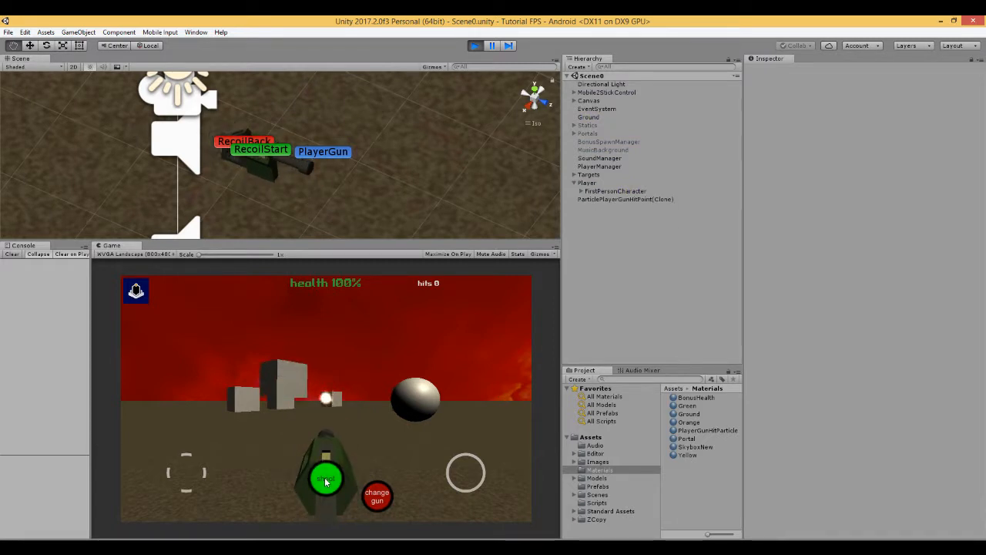
{"action": "left_click", "coordinate": [376, 497]}
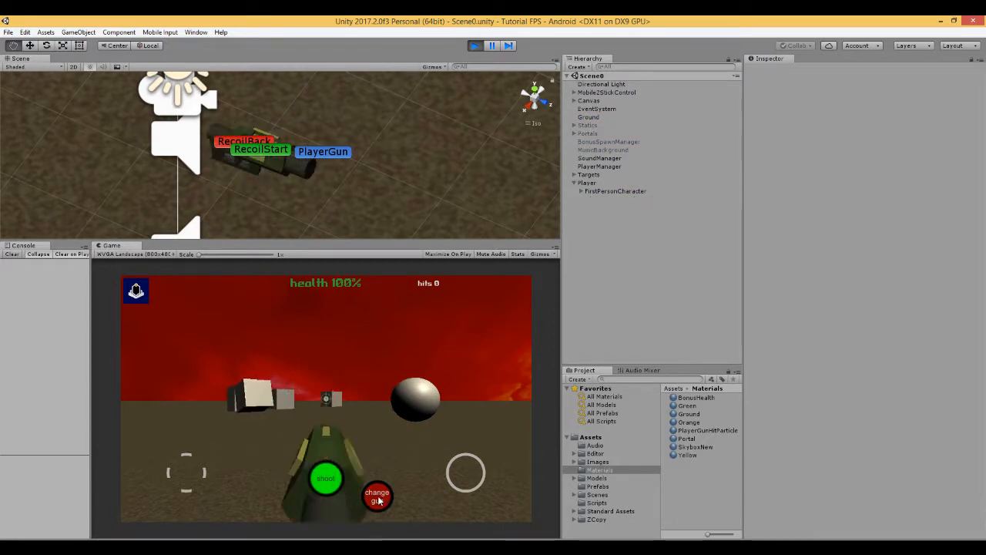
{"action": "left_click", "coordinate": [377, 497]}
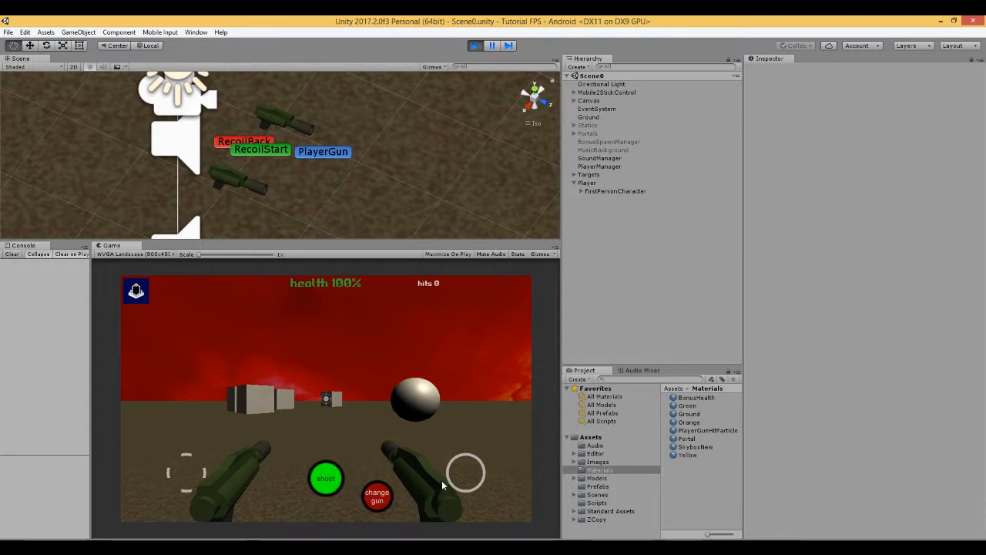
{"action": "left_click", "coordinate": [400, 479]}
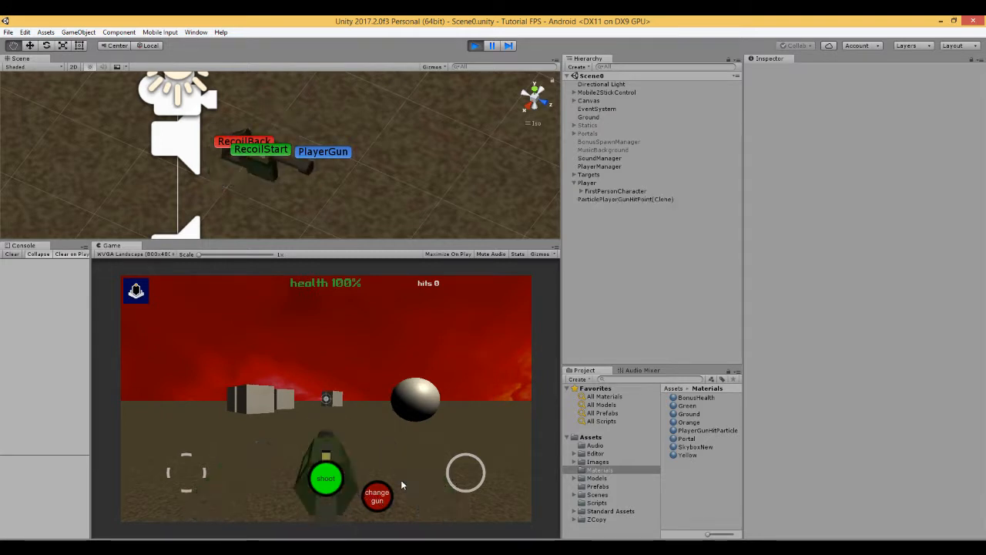
{"action": "left_click", "coordinate": [401, 479]}
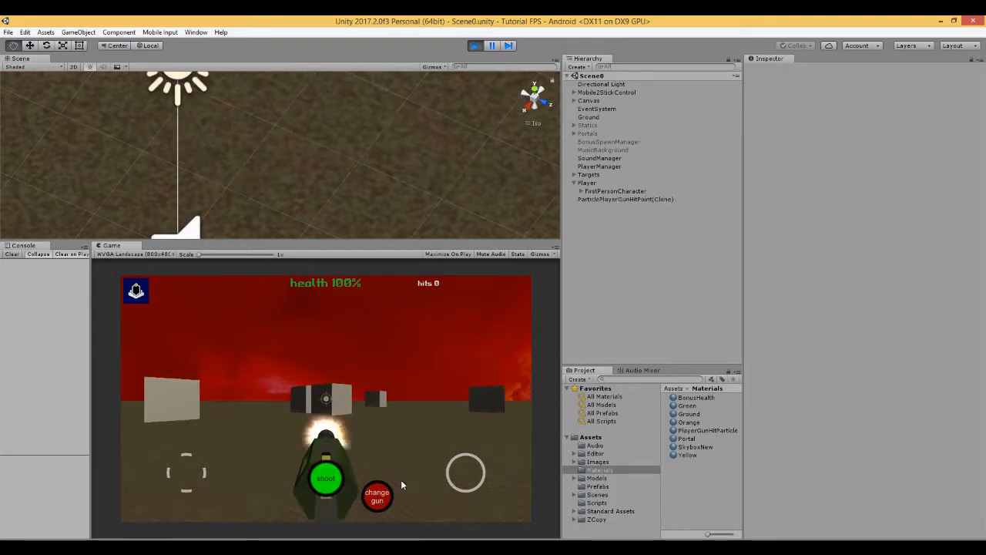
Play-test moving around, shooting the target cubes and switching guns, and stop play mode
{"action": "key", "text": "a"}
{"action": "key", "text": "q"}
{"action": "key", "text": "q"}
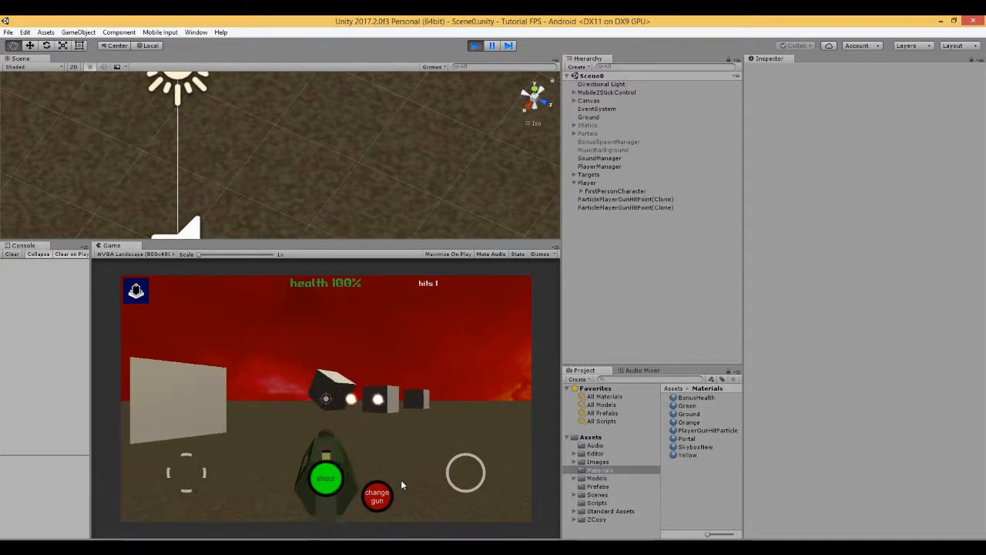
{"action": "key", "text": "q"}
{"action": "left_click", "coordinate": [400, 479]}
{"action": "key", "text": "q"}
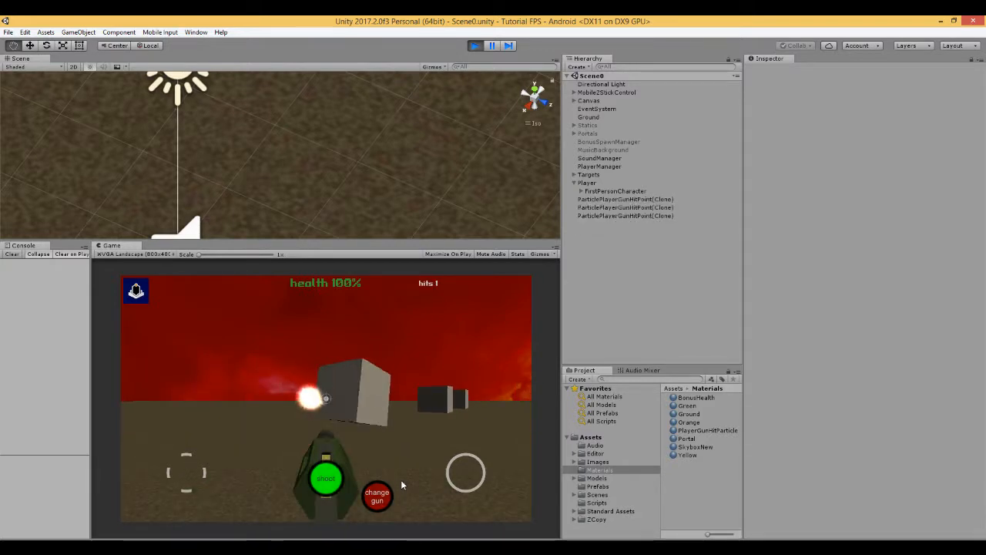
{"action": "key", "text": "d"}
{"action": "key", "text": "q"}
{"action": "left_click", "coordinate": [401, 480]}
{"action": "key", "text": "q"}
{"action": "key", "text": "q"}
{"action": "key", "text": "q"}
{"action": "key", "text": "d"}
{"action": "key", "text": "q"}
{"action": "key", "text": "q"}
{"action": "left_click", "coordinate": [401, 479]}
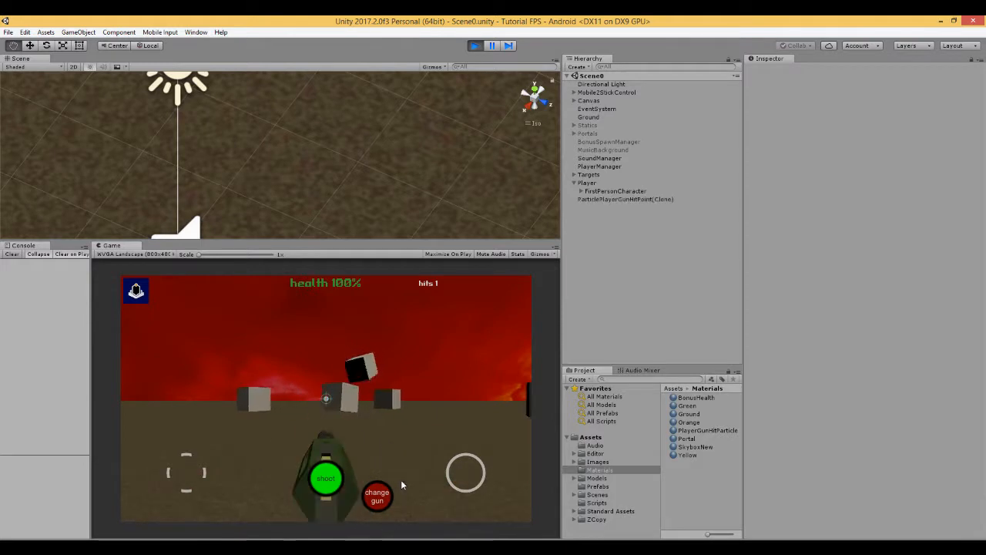
{"action": "key", "text": "q"}
{"action": "left_click", "coordinate": [400, 479]}
{"action": "key", "text": "q"}
{"action": "left_click", "coordinate": [401, 479]}
{"action": "key", "text": "d"}
{"action": "key", "text": "q"}
{"action": "left_click", "coordinate": [401, 485]}
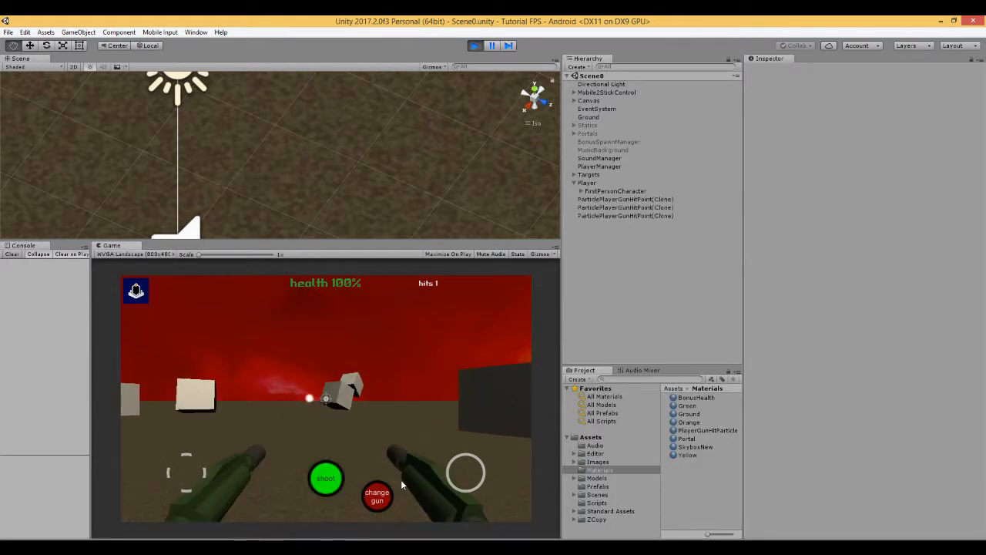
{"action": "key", "text": "q"}
{"action": "key", "text": "q"}
{"action": "left_click", "coordinate": [401, 485]}
{"action": "key", "text": "q"}
{"action": "left_click", "coordinate": [401, 485]}
{"action": "key", "text": "d"}
{"action": "key", "text": "q"}
{"action": "left_click", "coordinate": [400, 485]}
{"action": "key", "text": "q"}
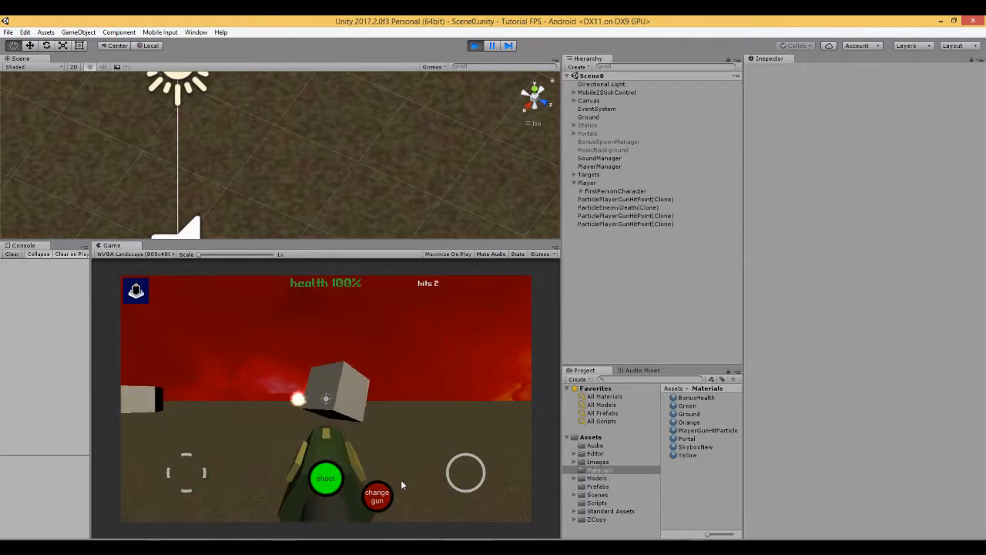
{"action": "key", "text": "q"}
{"action": "left_click", "coordinate": [401, 485]}
{"action": "key", "text": "q"}
{"action": "key", "text": "q"}
{"action": "key", "text": "q"}
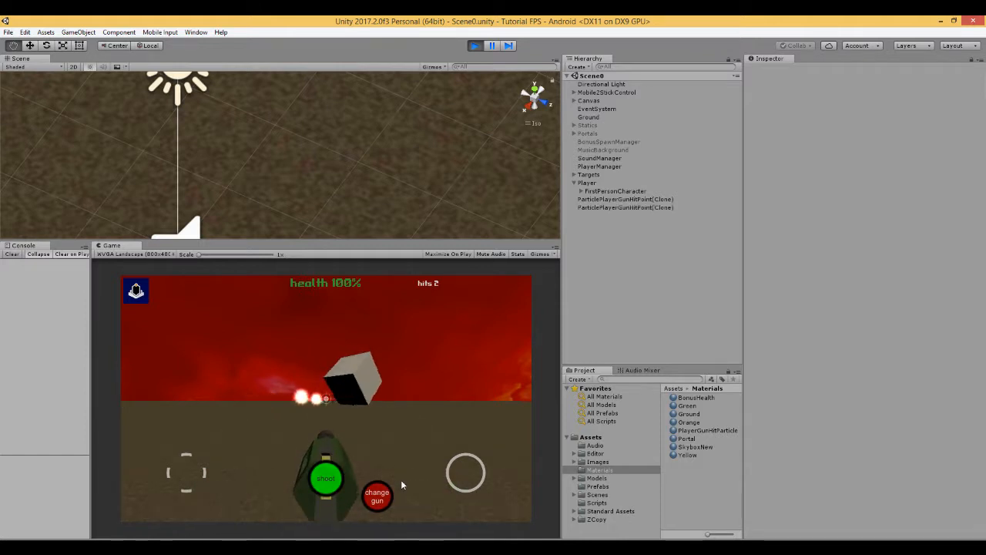
{"action": "key", "text": "q"}
{"action": "key", "text": "q"}
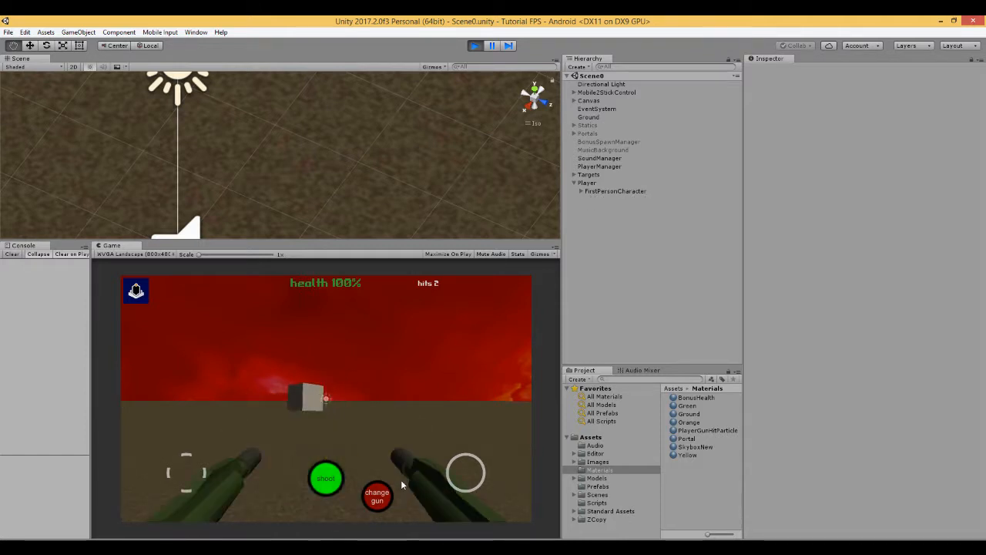
{"action": "key", "text": "q"}
{"action": "left_click", "coordinate": [401, 482]}
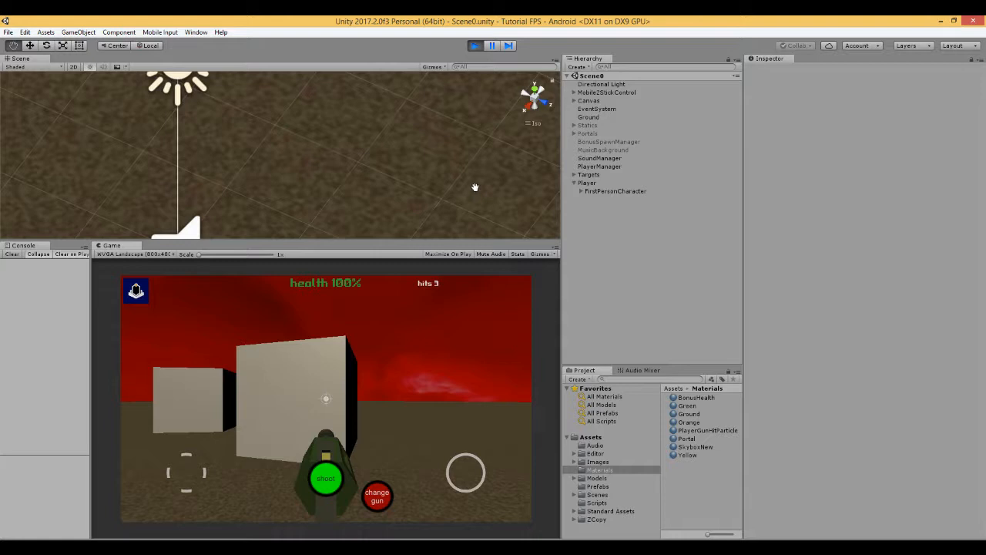
{"action": "left_click", "coordinate": [475, 46]}
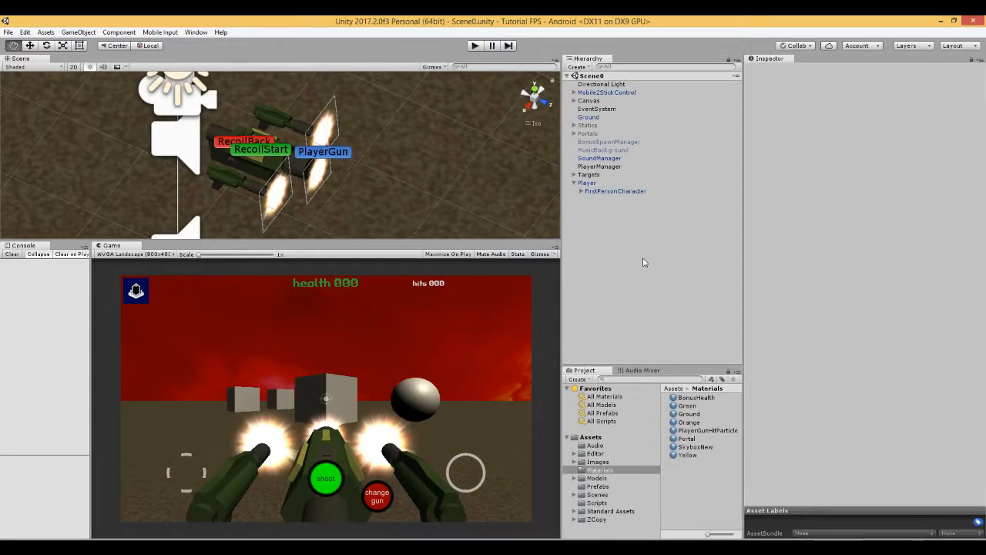
Inspect the Player object and expand its FirstPersonCharacter child to examine the gun and recoil objects under it
{"action": "left_click", "coordinate": [587, 183]}
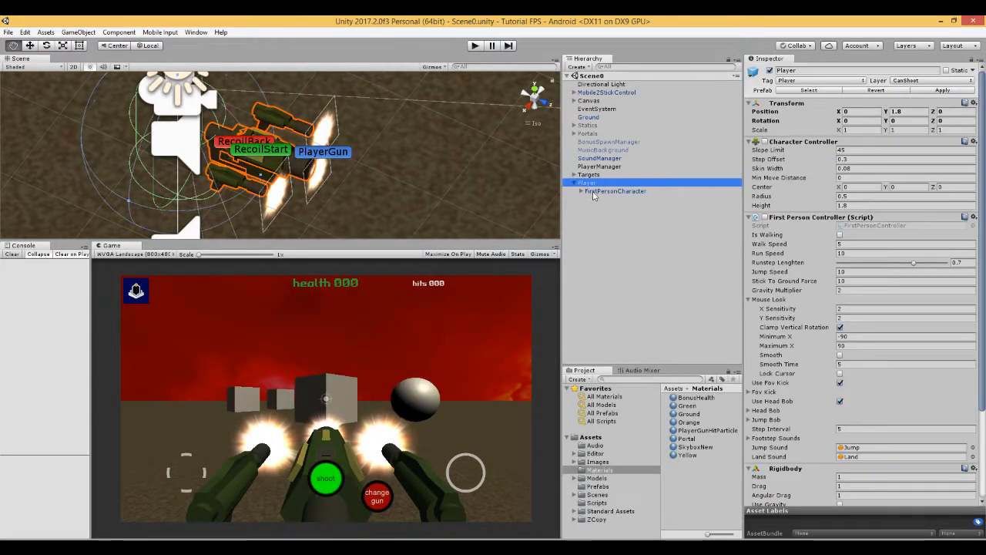
{"action": "left_click", "coordinate": [593, 192]}
{"action": "left_click", "coordinate": [581, 192]}
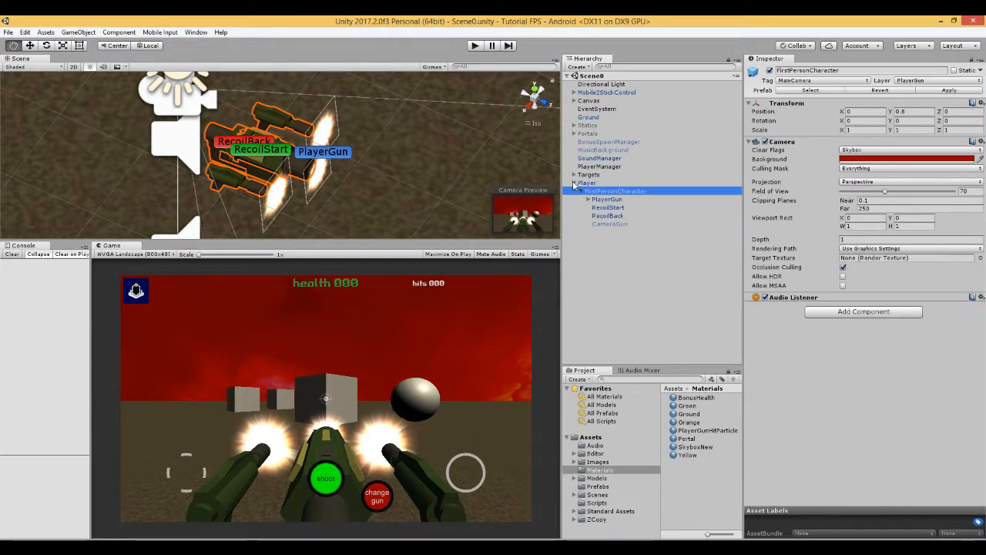
{"action": "left_click", "coordinate": [574, 183]}
{"action": "left_click", "coordinate": [577, 184]}
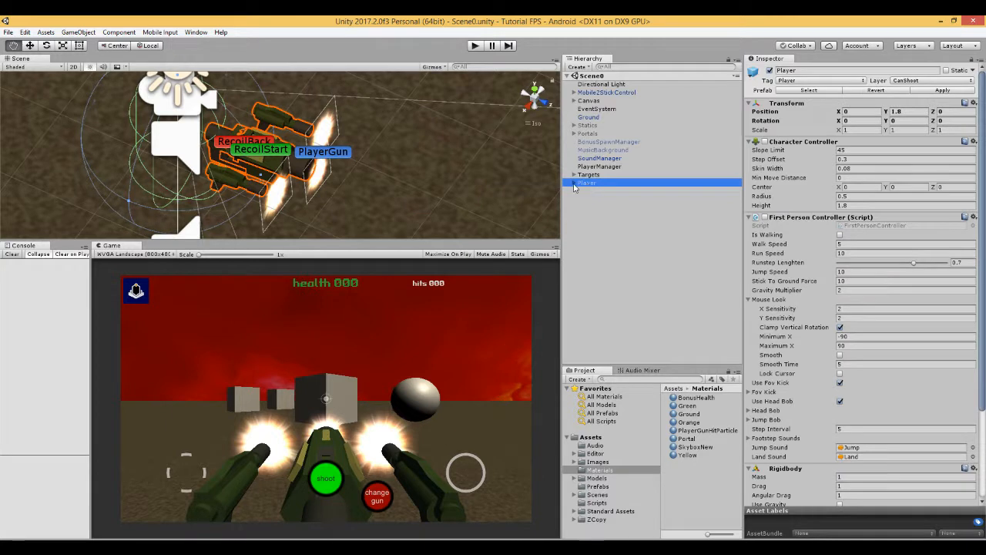
{"action": "left_click", "coordinate": [574, 183]}
{"action": "left_click", "coordinate": [596, 193]}
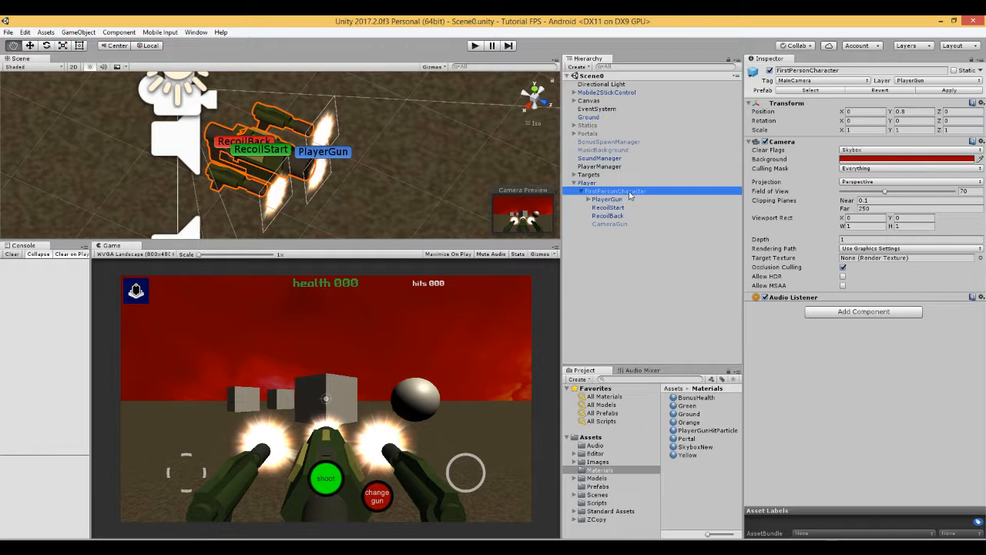
{"action": "left_click", "coordinate": [584, 183]}
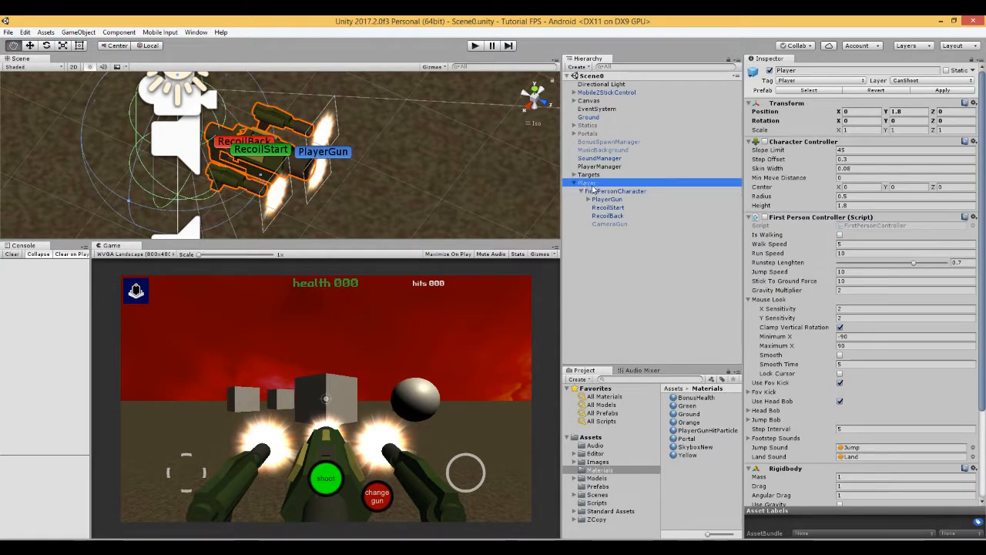
Examine the FirstPersonCharacter camera's settings and its culling mask layers, leaving them as they are
{"action": "left_click", "coordinate": [595, 191]}
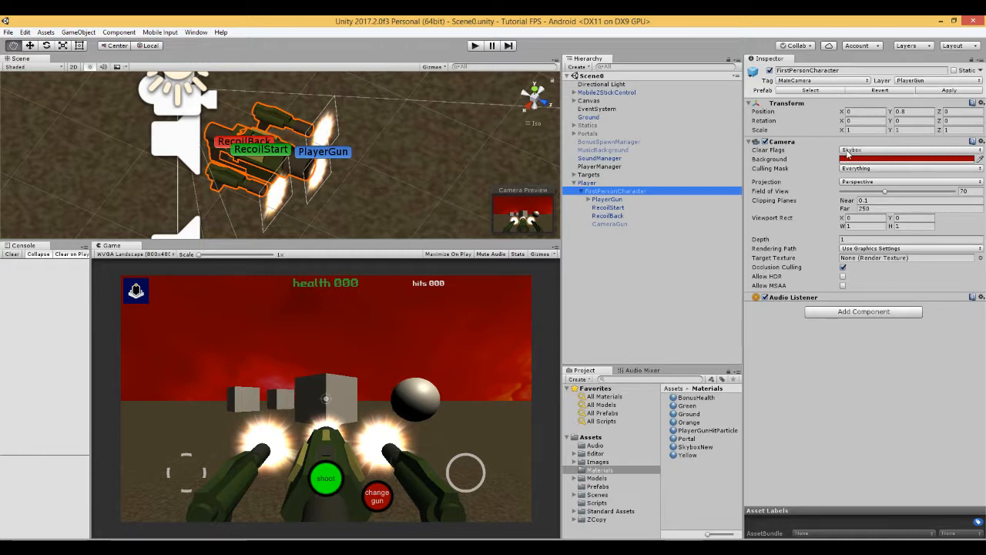
{"action": "left_click", "coordinate": [981, 169]}
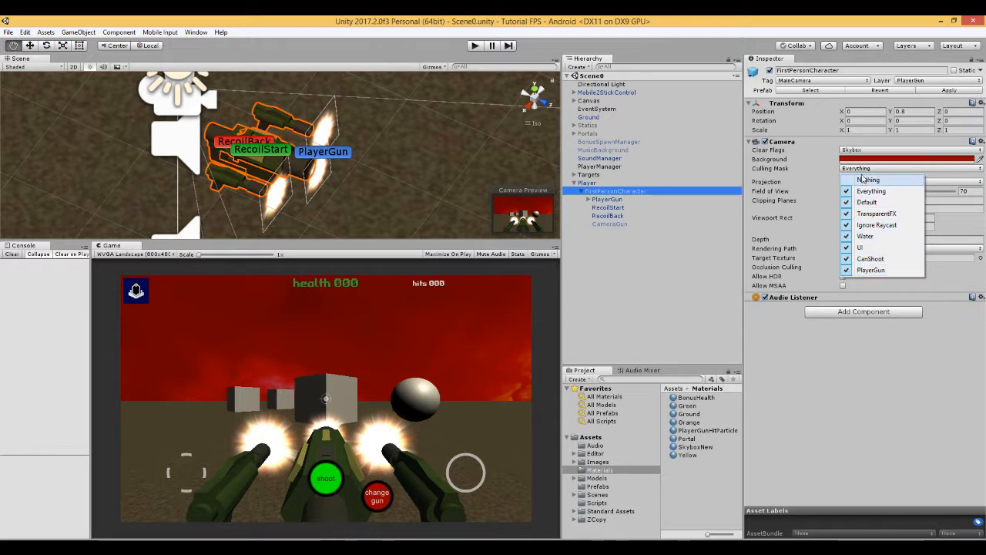
{"action": "left_click", "coordinate": [602, 245]}
{"action": "left_click", "coordinate": [603, 245]}
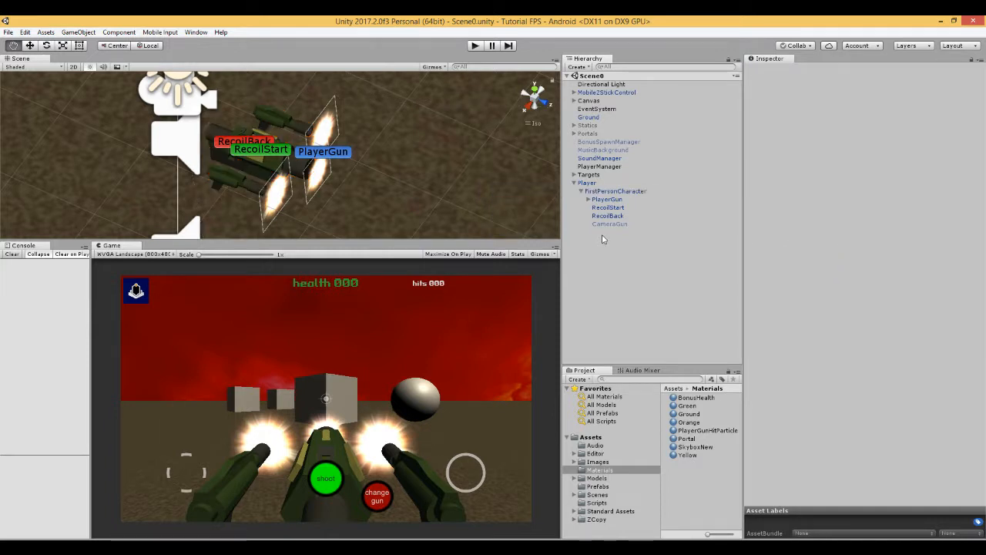
Add a camera under FirstPersonCharacter, place it above PlayerGun and name it CameraGuns
{"action": "right_click", "coordinate": [598, 193]}
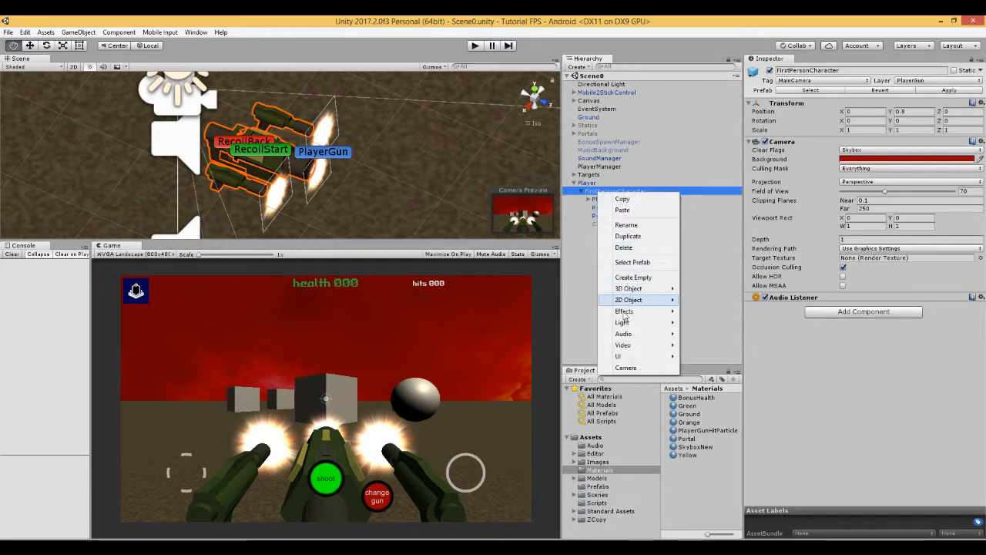
{"action": "left_click", "coordinate": [626, 368]}
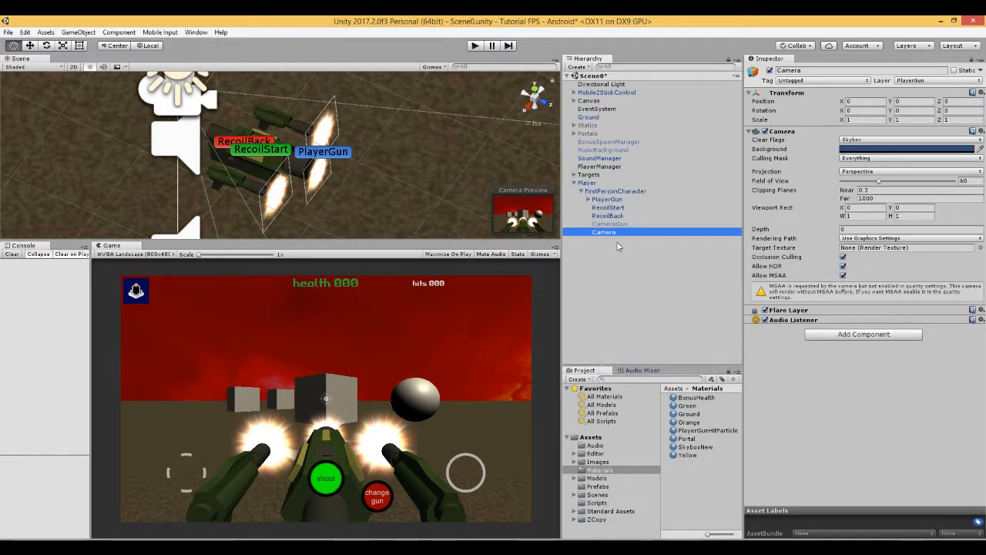
{"action": "left_click_drag", "start_coordinate": [619, 235], "coordinate": [612, 198]}
{"action": "left_click", "coordinate": [616, 200]}
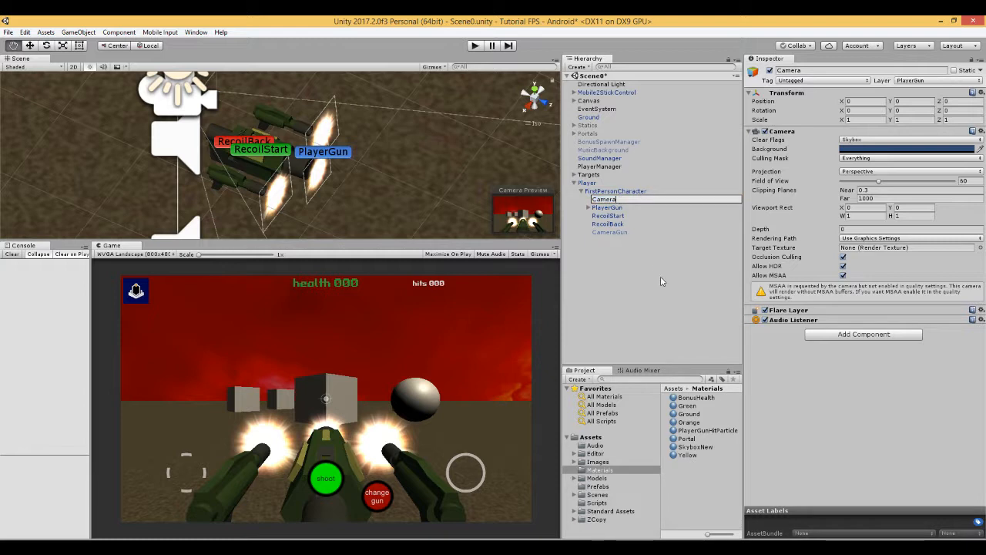
{"action": "type", "text": "Guns"}
{"action": "key", "text": "Return"}
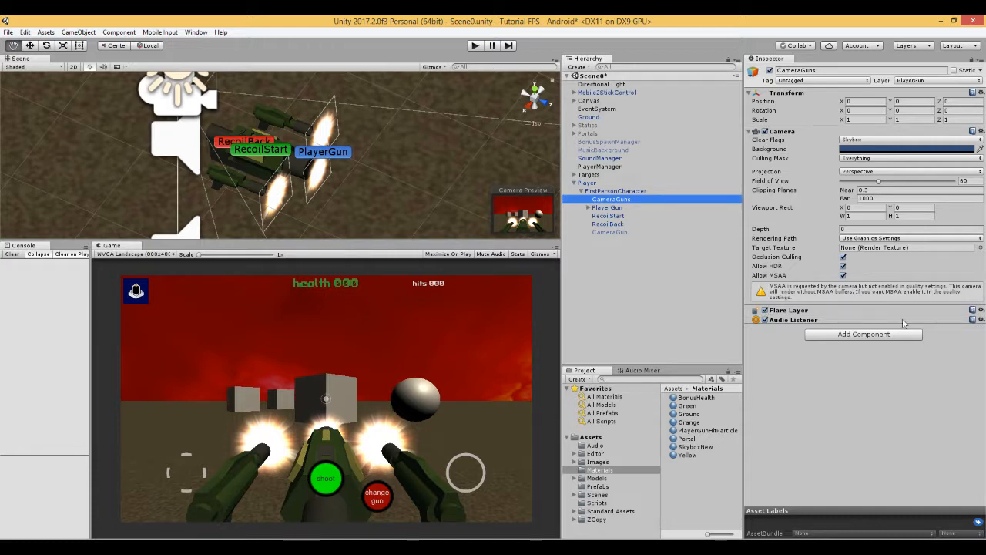
Remove the Audio Listener and Flare Layer components from CameraGuns and disable its MSAA and HDR options
{"action": "left_click", "coordinate": [982, 322]}
{"action": "left_click", "coordinate": [954, 348]}
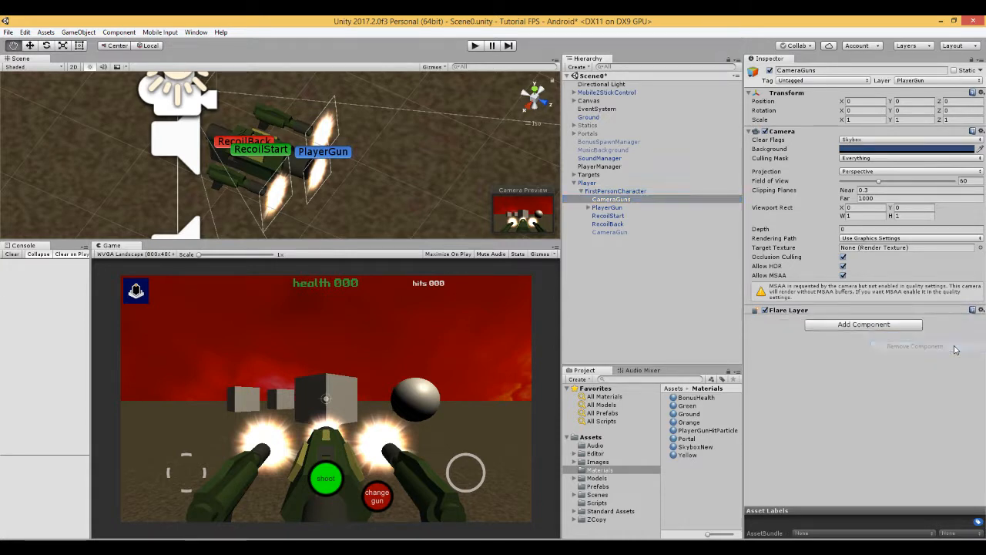
{"action": "left_click", "coordinate": [981, 310]}
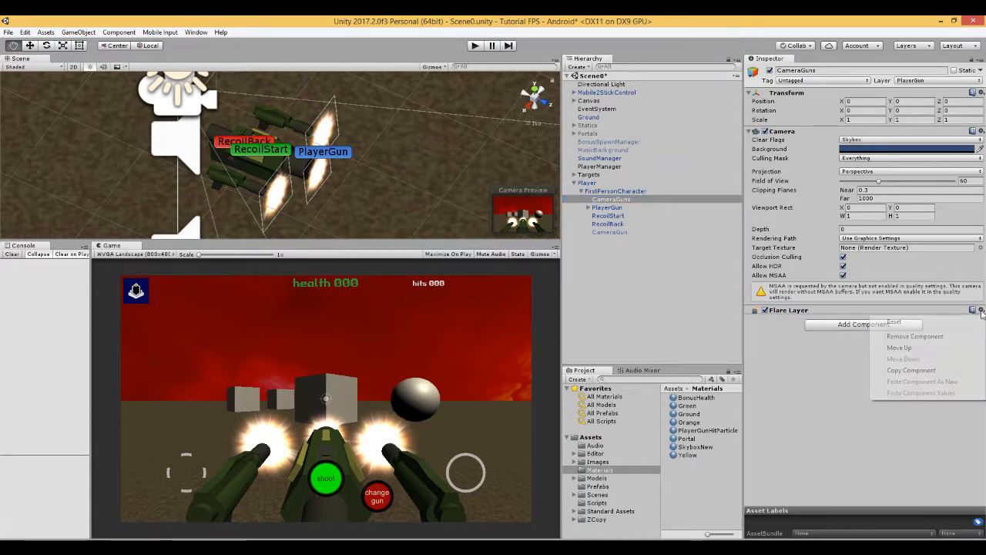
{"action": "left_click", "coordinate": [973, 337]}
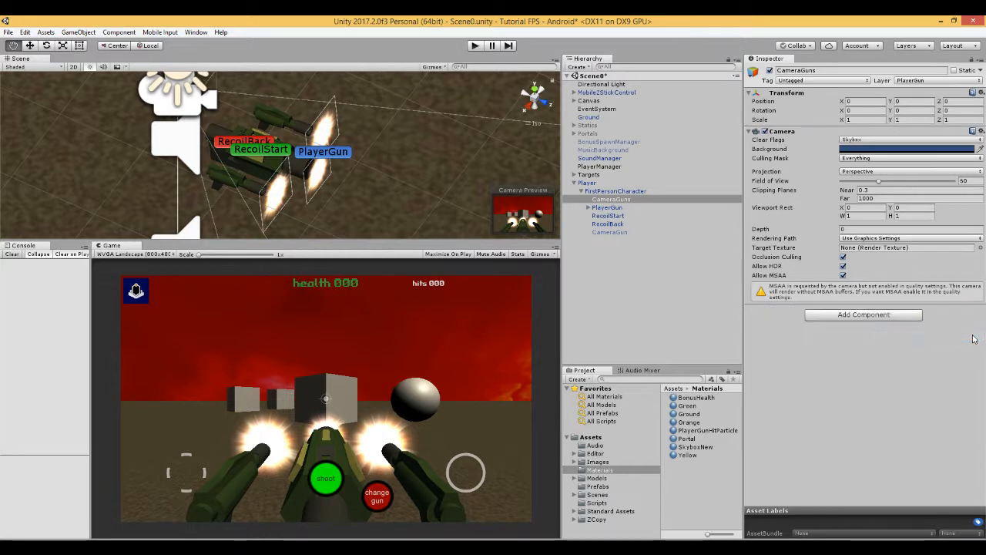
{"action": "left_click", "coordinate": [843, 275]}
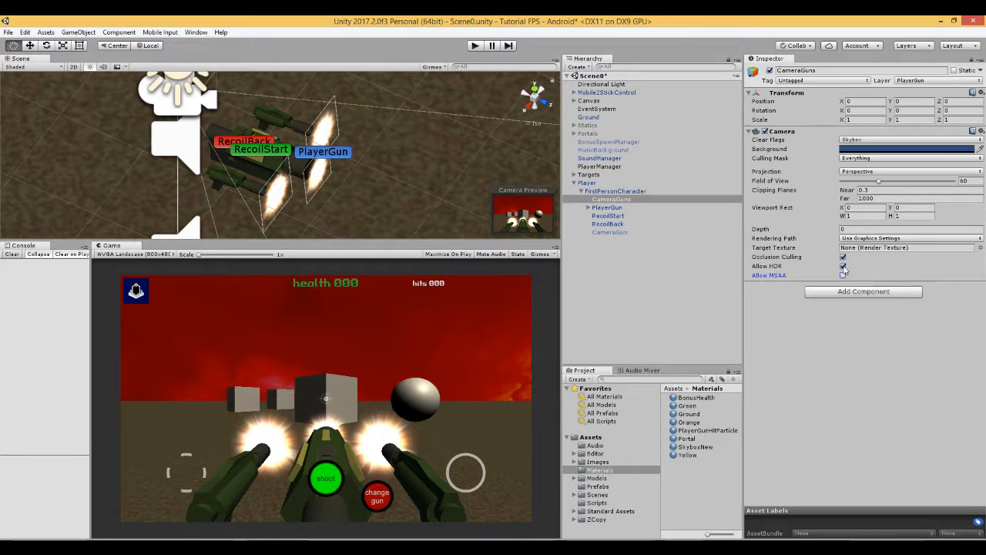
{"action": "left_click", "coordinate": [843, 266]}
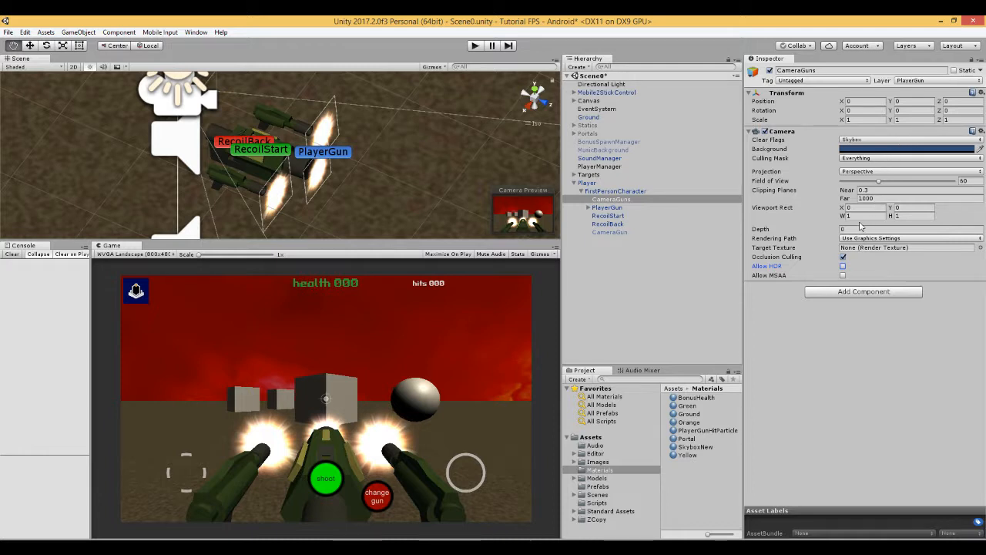
Set the CameraGuns clipping planes to 0.01 near and 0.02 far
{"action": "left_click", "coordinate": [895, 189]}
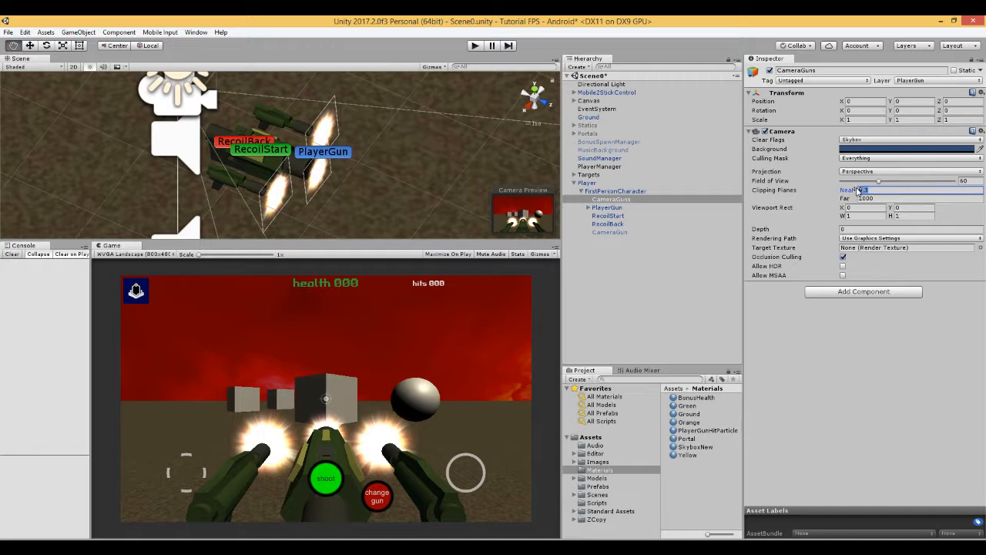
{"action": "type", "text": "0.01"}
{"action": "left_click", "coordinate": [900, 198]}
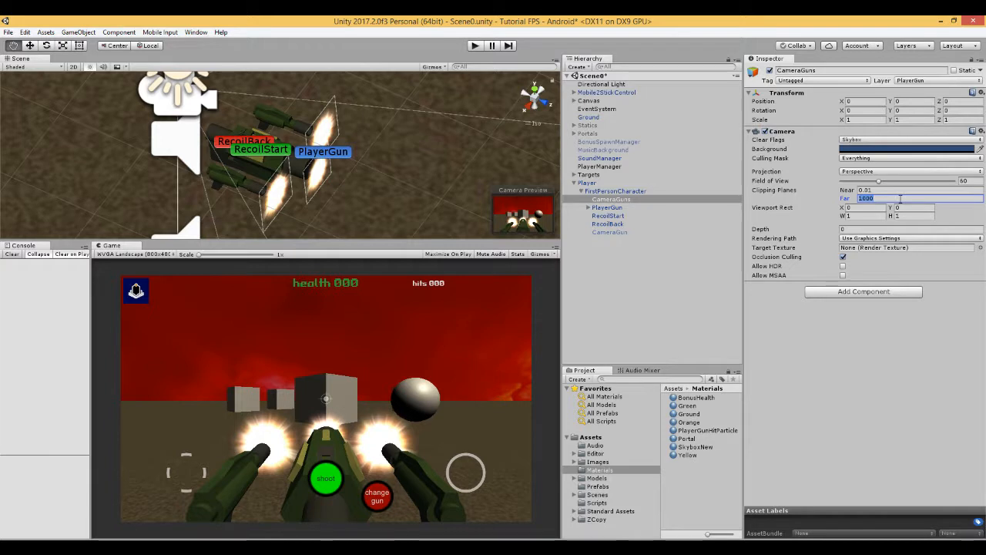
{"action": "type", "text": "1"}
{"action": "left_click_drag", "start_coordinate": [846, 199], "coordinate": [539, 199]}
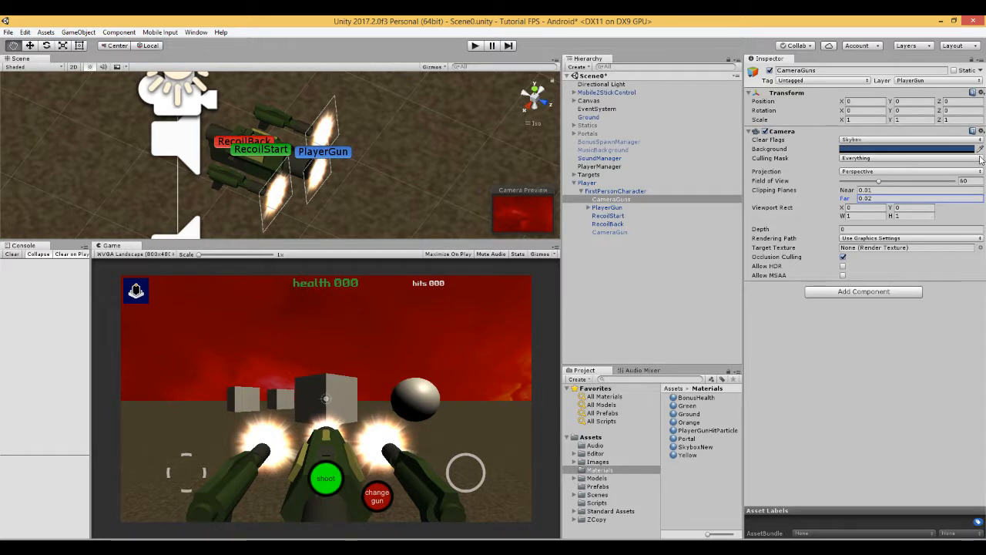
Examine PlayerGun's layer assignment, the project's user layer list and the layer of the Guns object nested under PlayerGun
{"action": "left_click", "coordinate": [605, 208]}
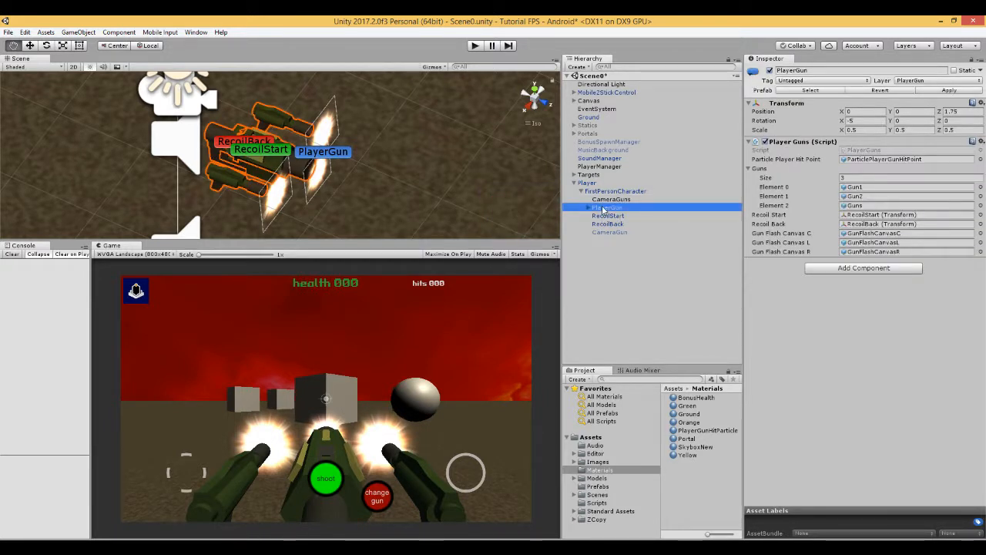
{"action": "left_click", "coordinate": [979, 81]}
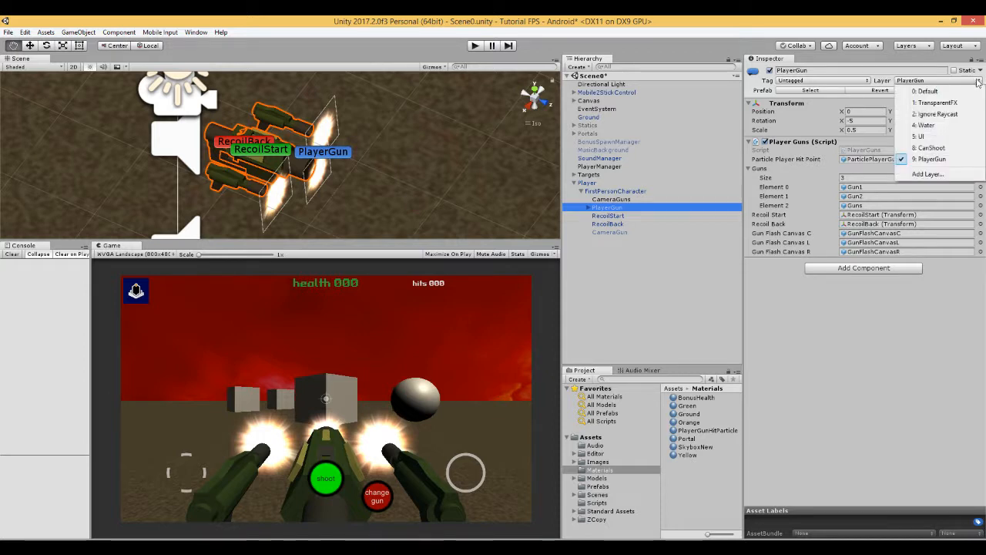
{"action": "left_click", "coordinate": [922, 176]}
{"action": "left_click", "coordinate": [892, 206]}
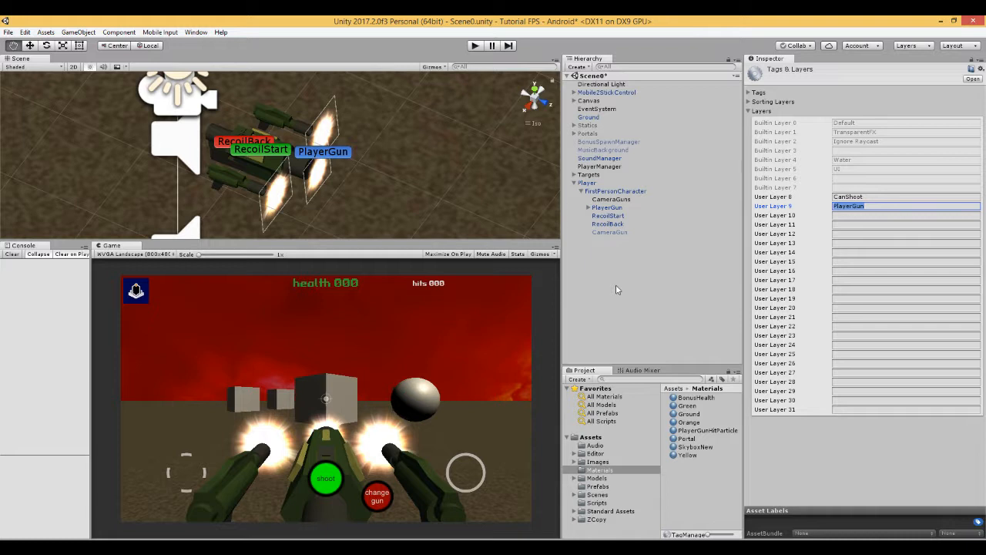
{"action": "left_click", "coordinate": [614, 209]}
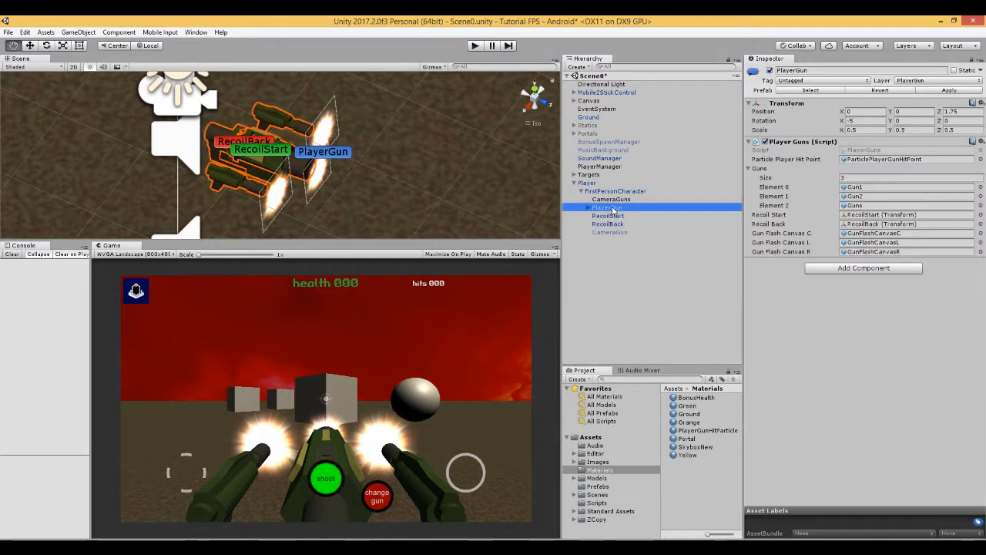
{"action": "left_click", "coordinate": [588, 208]}
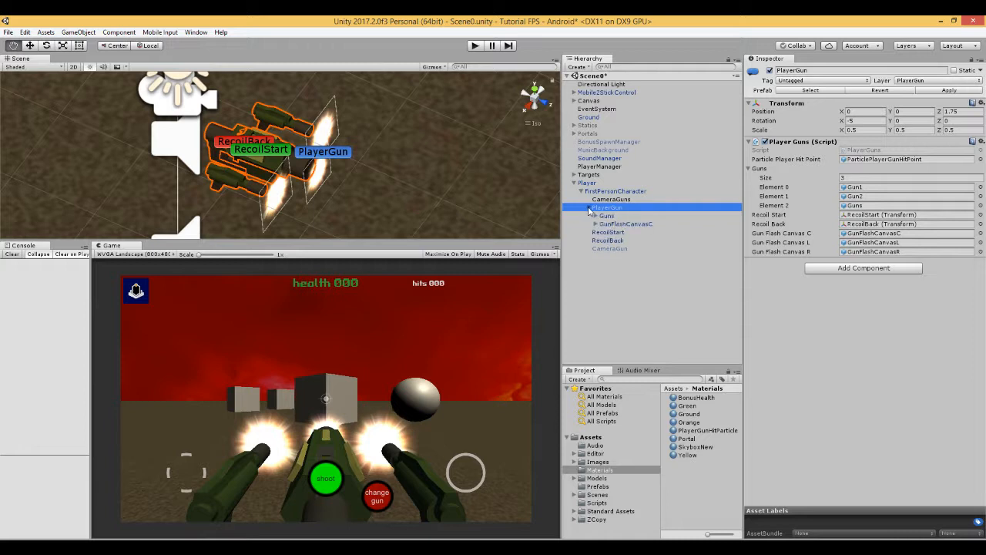
{"action": "left_click", "coordinate": [596, 216]}
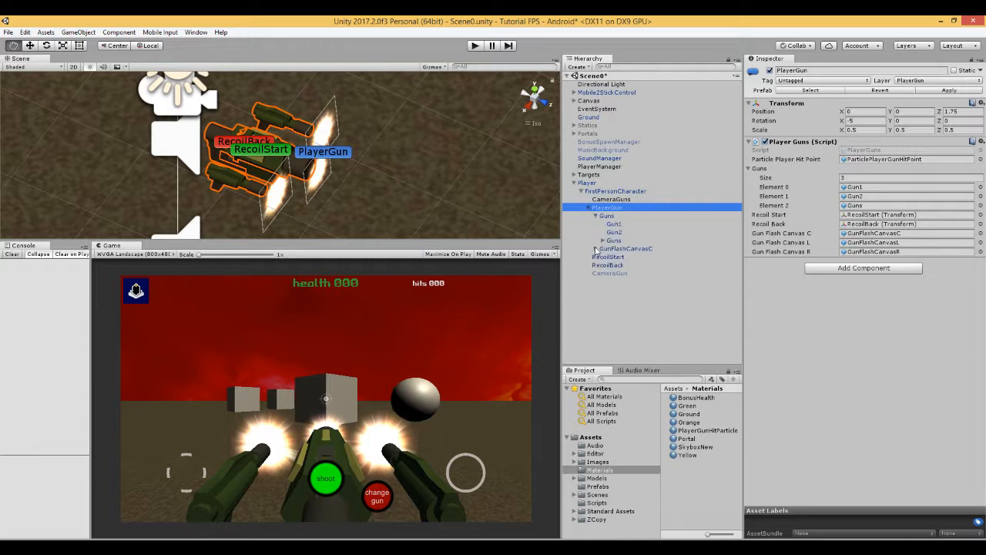
{"action": "left_click", "coordinate": [602, 248]}
{"action": "left_click", "coordinate": [602, 241]}
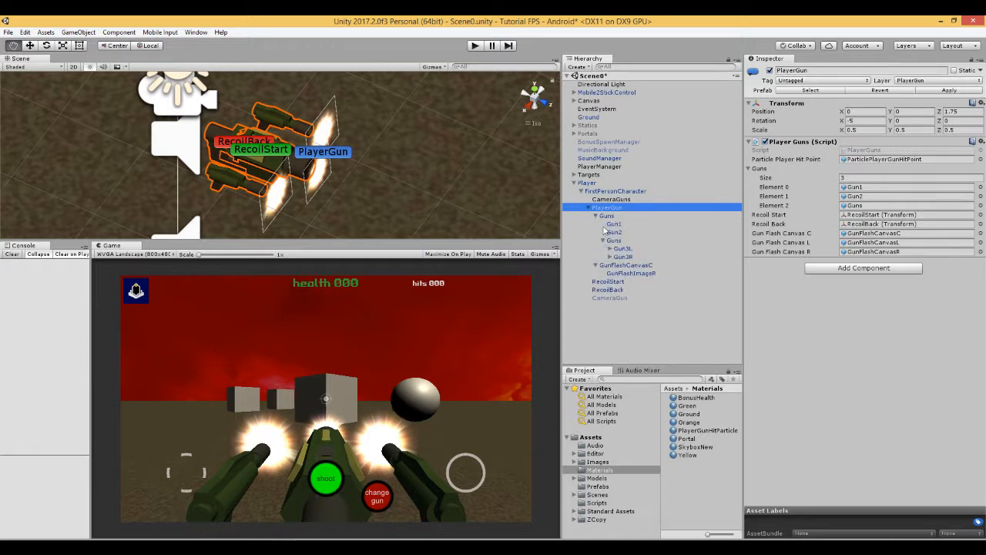
{"action": "left_click", "coordinate": [607, 216]}
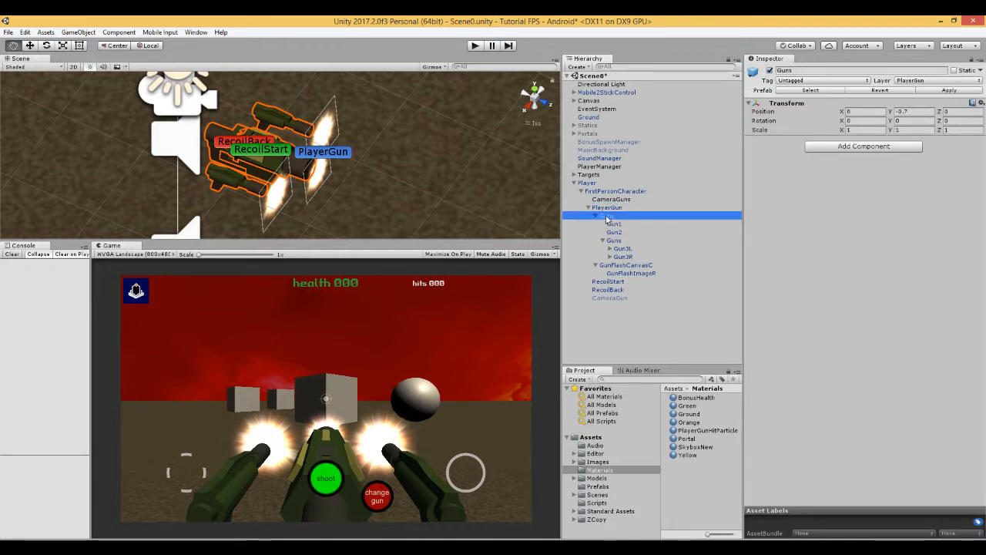
{"action": "left_click", "coordinate": [605, 208]}
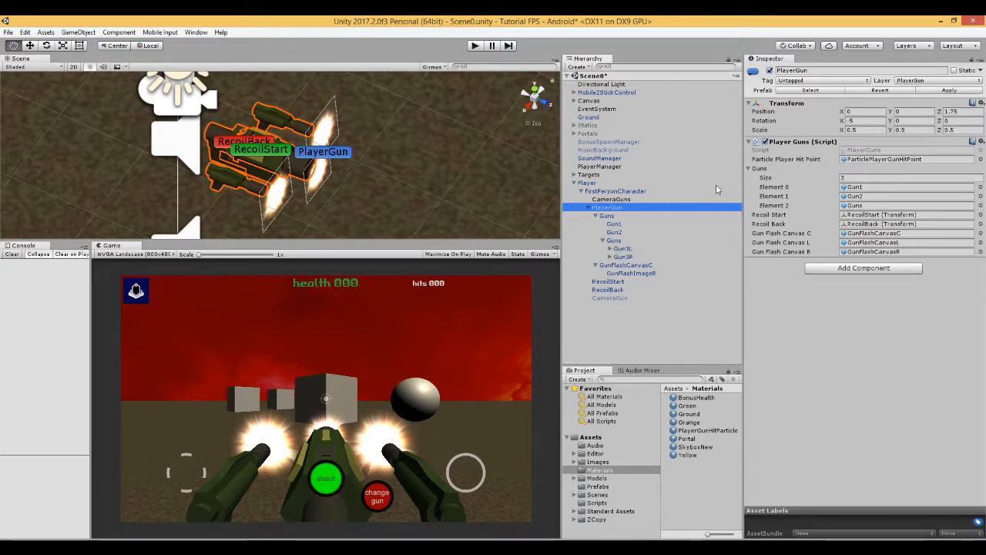
{"action": "left_click", "coordinate": [588, 208]}
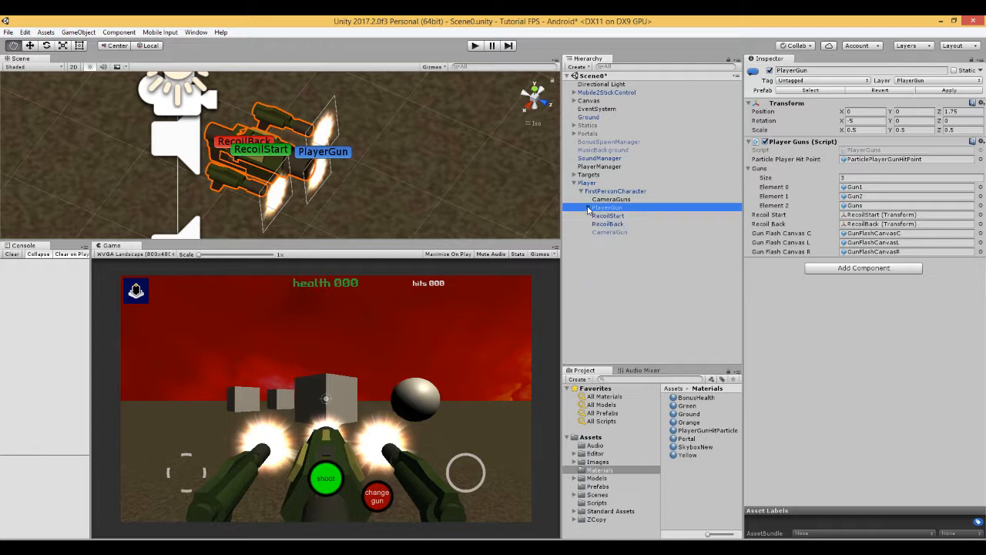
Restrict the CameraGuns culling mask to the PlayerGun layer only and set its clear flags to Depth only
{"action": "left_click", "coordinate": [609, 199]}
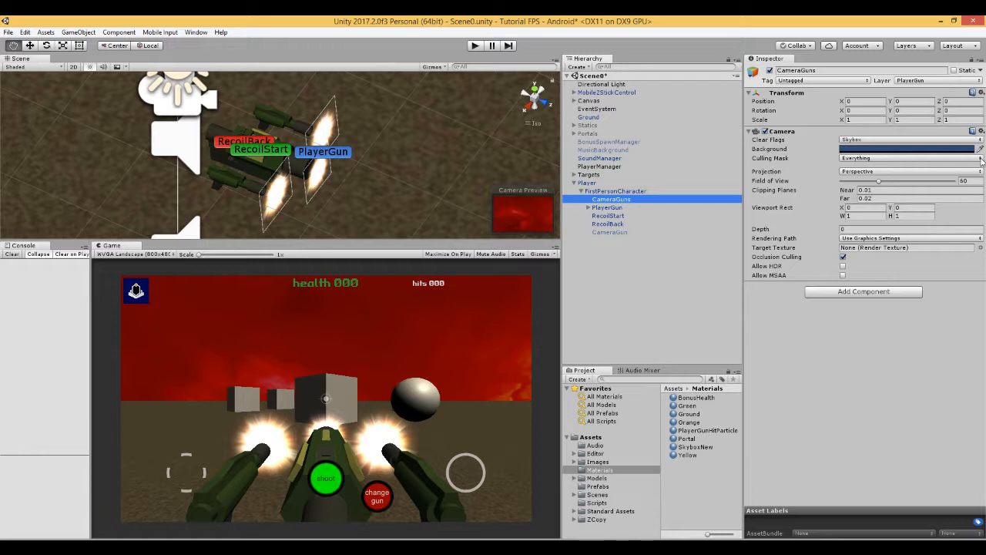
{"action": "left_click", "coordinate": [981, 159]}
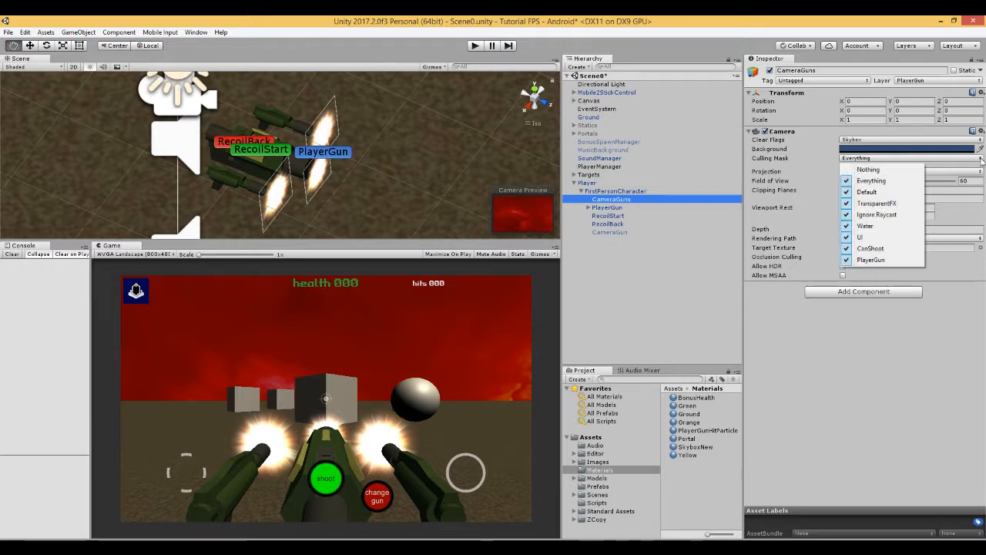
{"action": "left_click", "coordinate": [869, 170]}
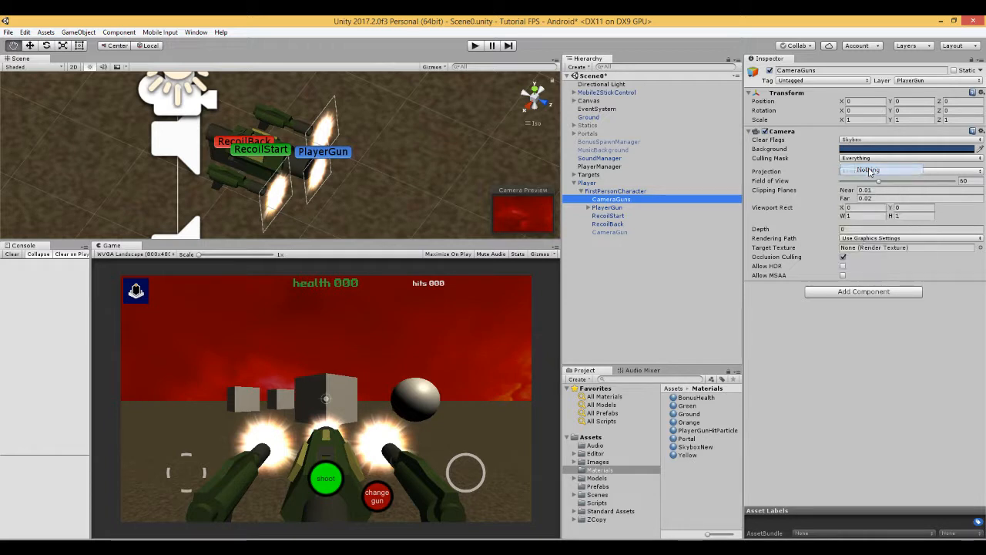
{"action": "left_click", "coordinate": [980, 159]}
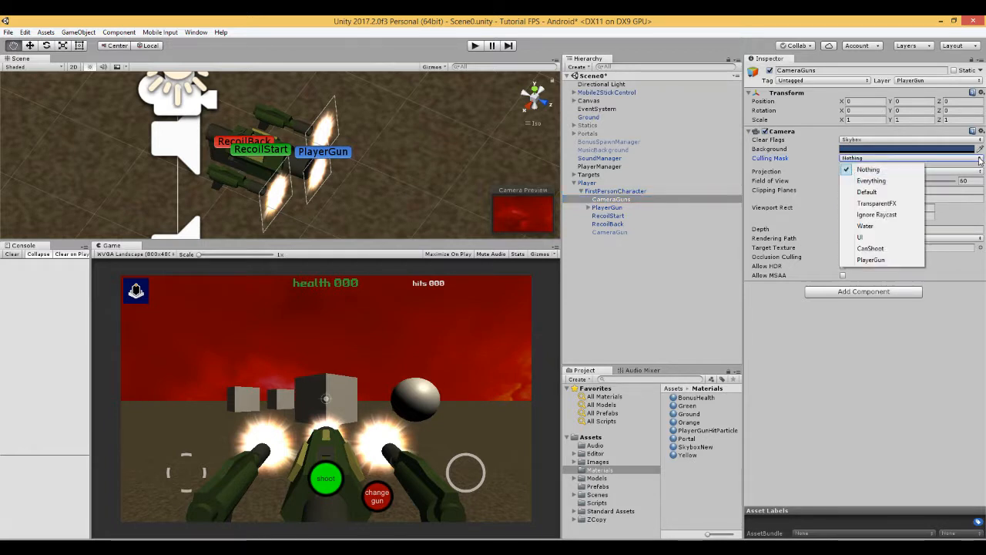
{"action": "left_click", "coordinate": [864, 262]}
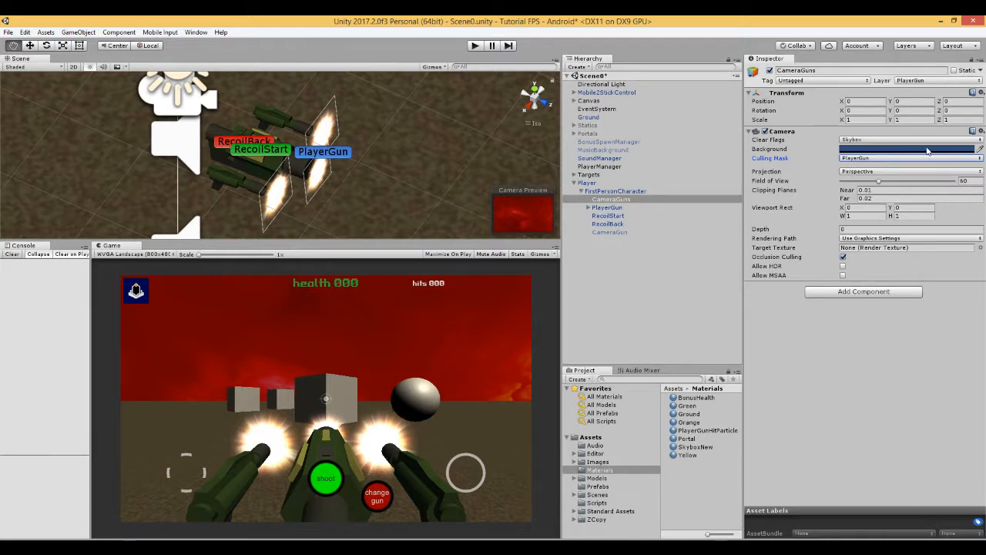
{"action": "left_click", "coordinate": [980, 141]}
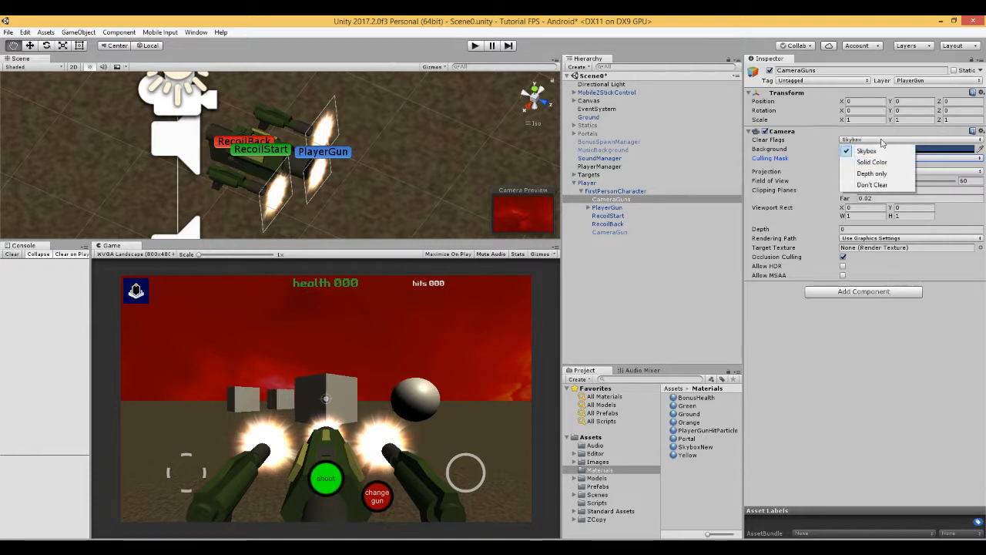
{"action": "left_click", "coordinate": [876, 174]}
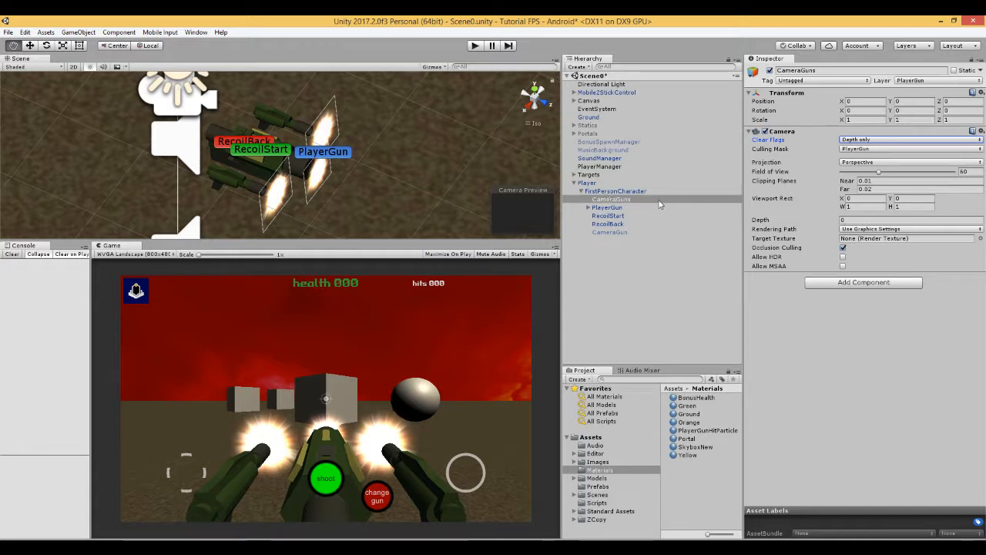
Check the FirstPersonCharacter camera's depth and set the CameraGuns depth to 2
{"action": "left_click", "coordinate": [616, 192]}
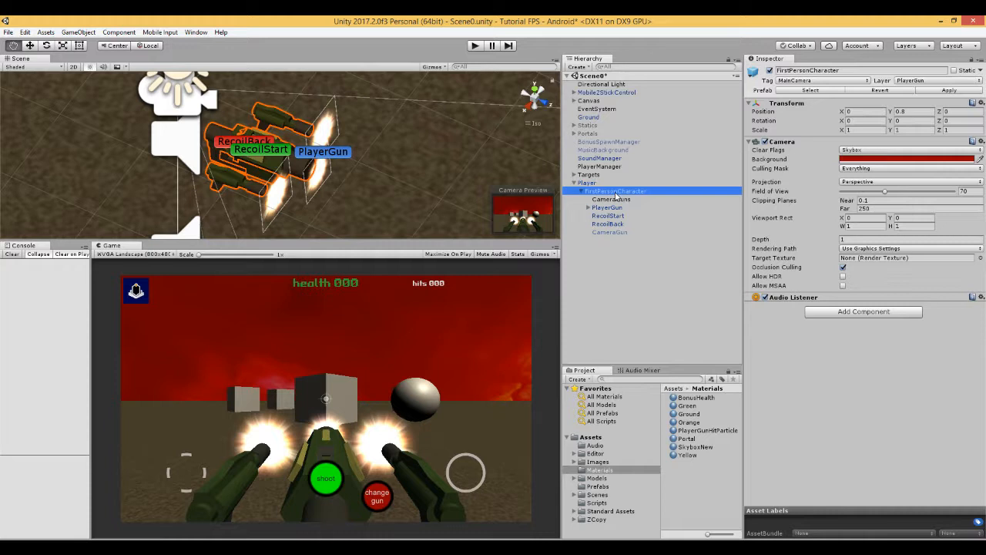
{"action": "left_click", "coordinate": [852, 239]}
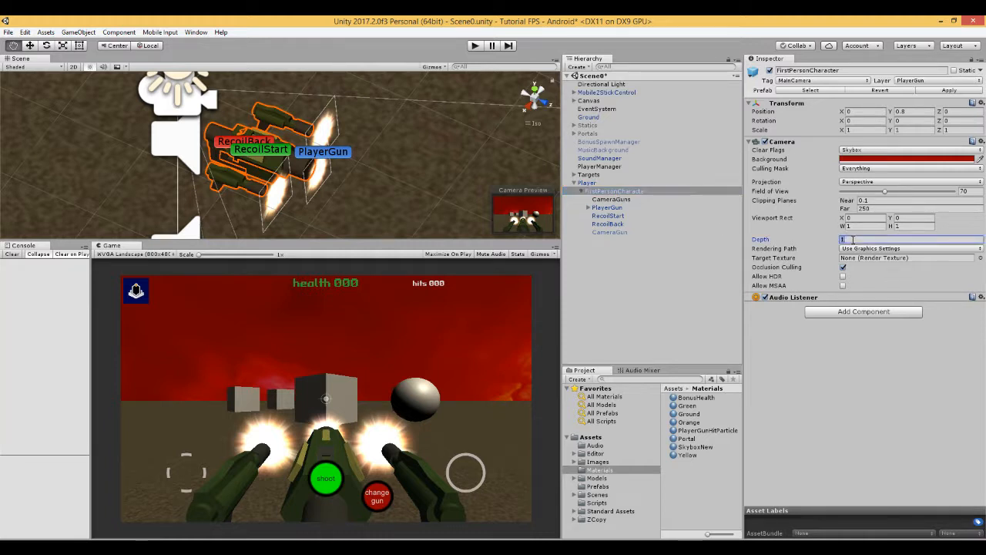
{"action": "left_click", "coordinate": [611, 199]}
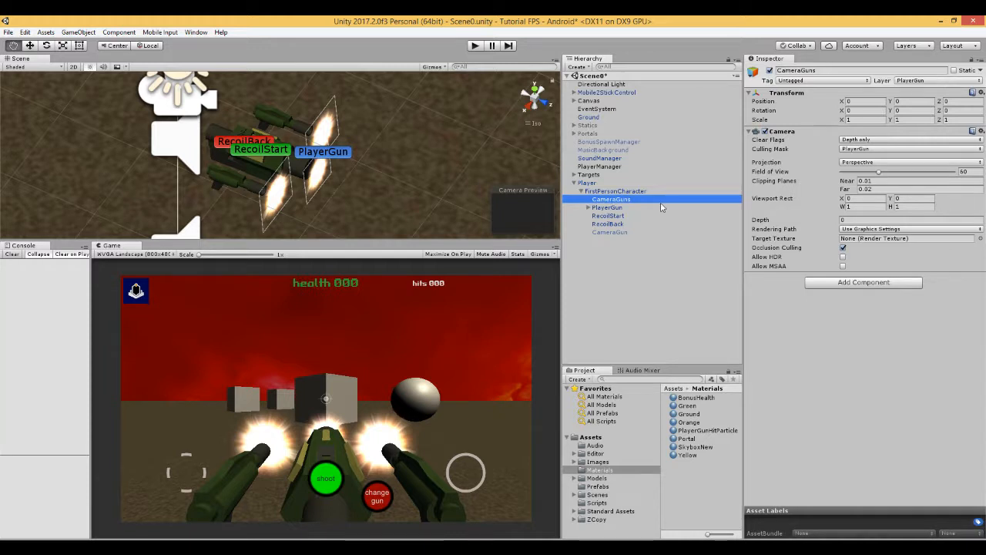
{"action": "left_click", "coordinate": [871, 221]}
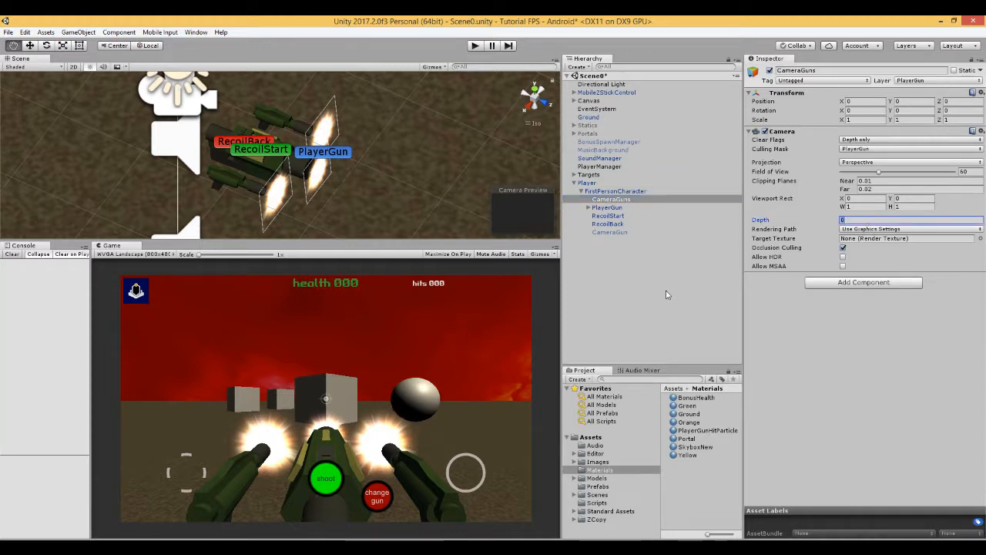
{"action": "type", "text": "2"}
Extend the CameraGuns far clipping plane to 2 and check from the side that its view volume covers the guns
{"action": "left_click_drag", "start_coordinate": [858, 189], "coordinate": [898, 193]}
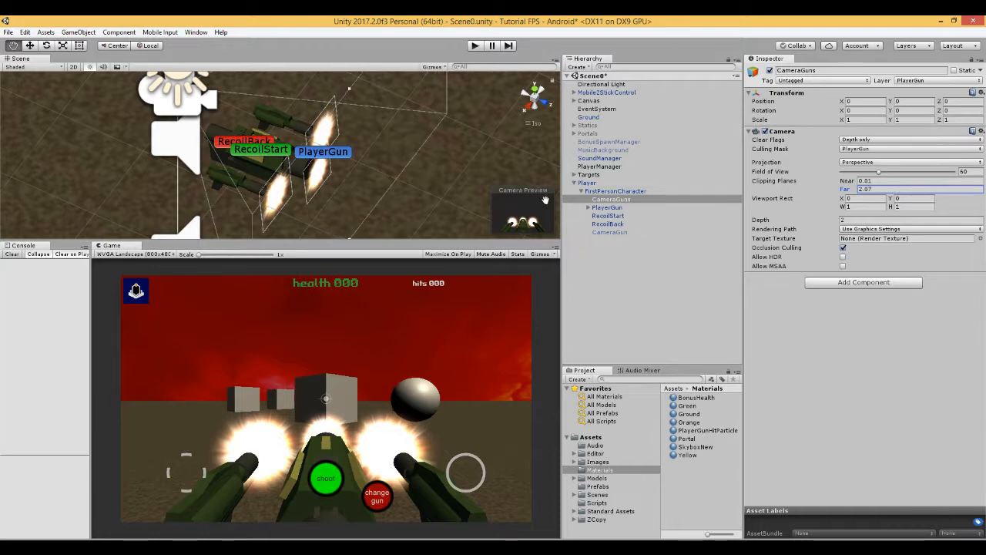
{"action": "left_click", "coordinate": [535, 109]}
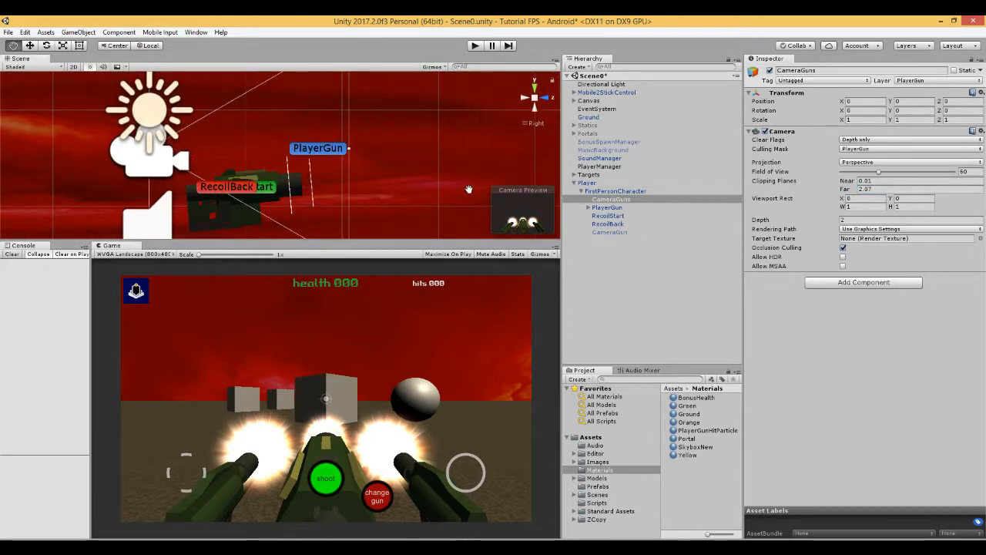
{"action": "scroll", "coordinate": [469, 189], "scroll_direction": "down", "scroll_amount": 5}
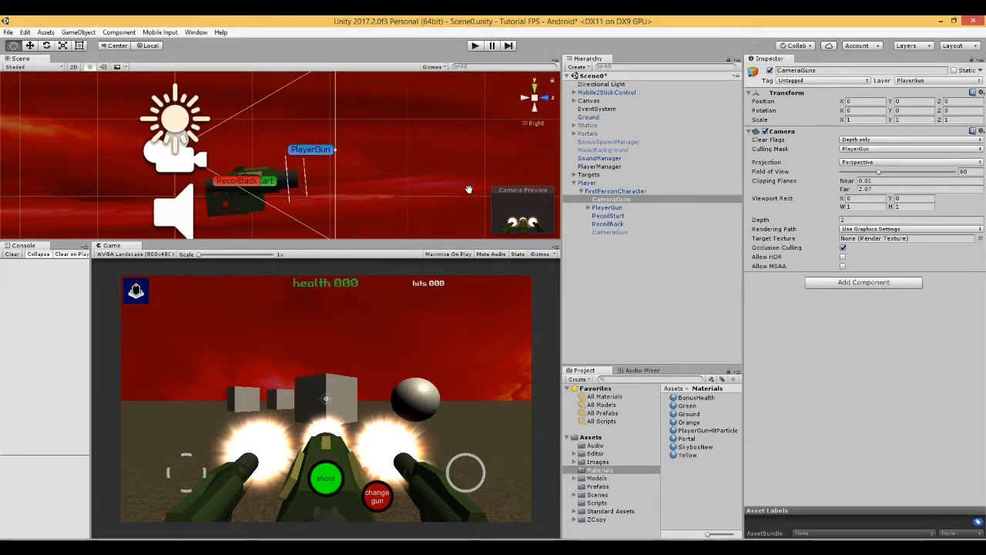
{"action": "left_click", "coordinate": [882, 189]}
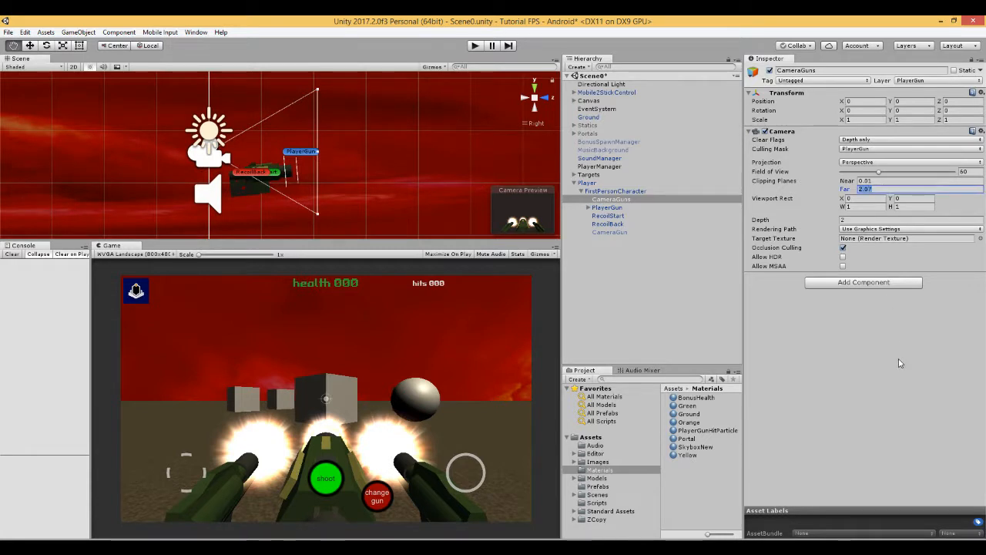
{"action": "type", "text": "2"}
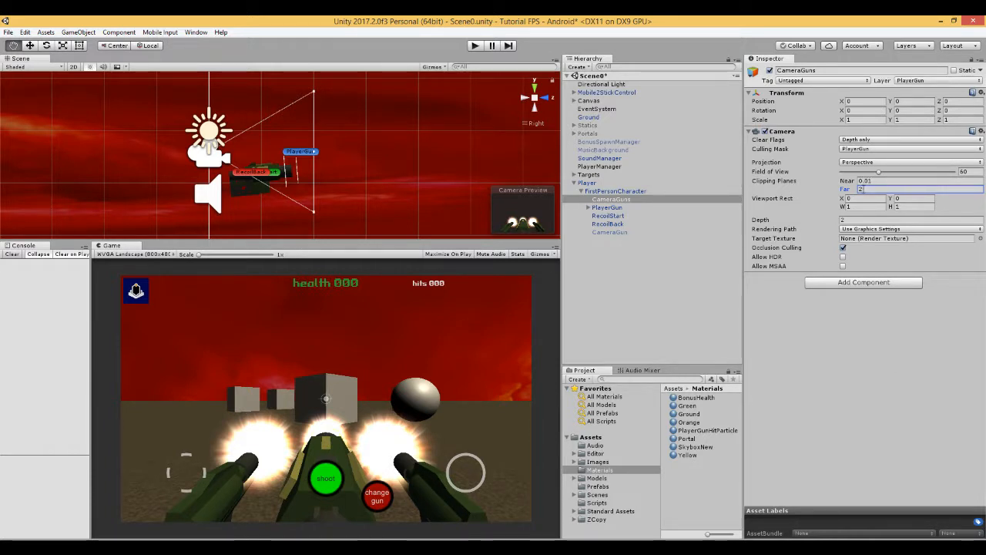
{"action": "scroll", "coordinate": [418, 175], "scroll_direction": "down", "scroll_amount": 1}
{"action": "right_click_drag", "start_coordinate": [487, 167], "coordinate": [416, 174]}
{"action": "left_click_drag", "start_coordinate": [435, 178], "coordinate": [388, 198], "text": "alt"}
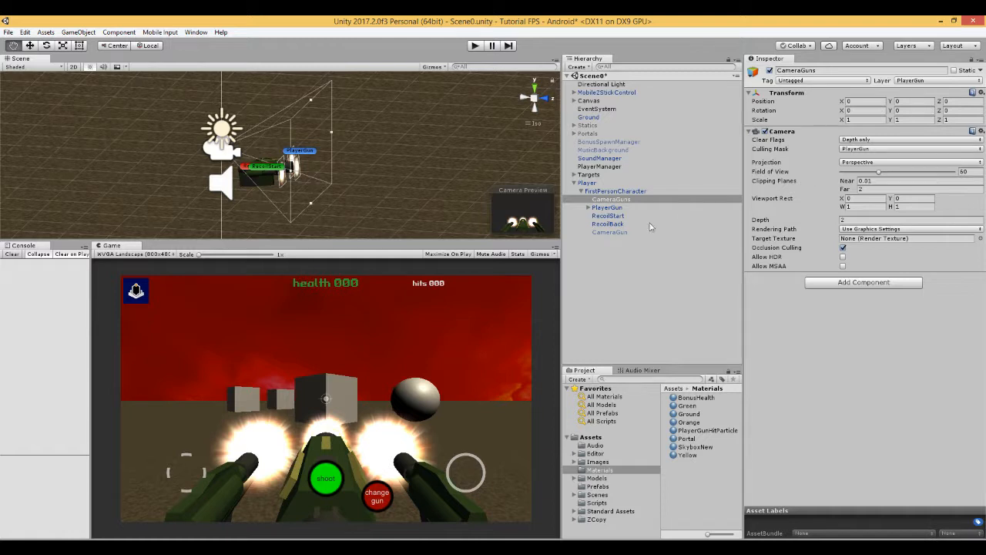
Exclude the PlayerGun layer from the FirstPersonCharacter camera's culling mask
{"action": "left_click", "coordinate": [612, 192]}
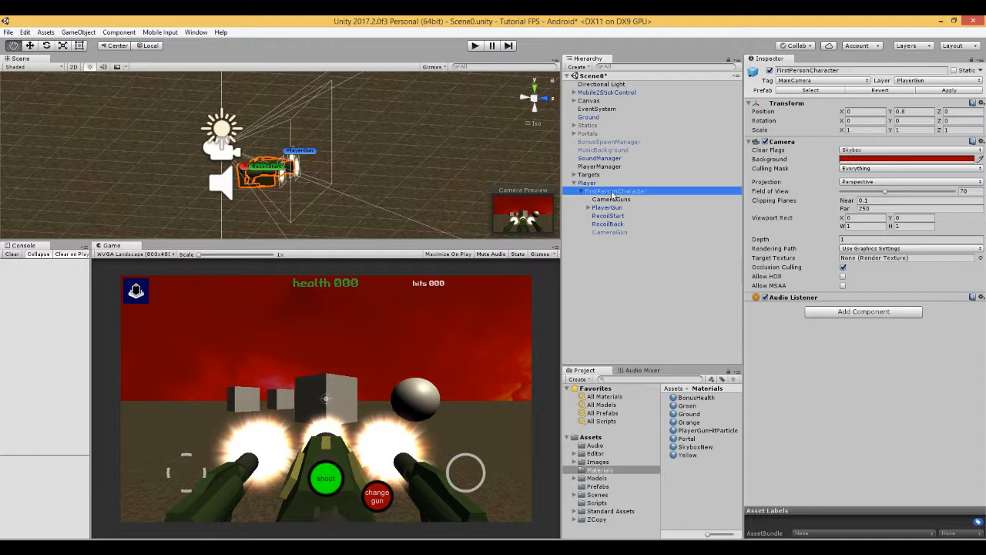
{"action": "left_click", "coordinate": [981, 169]}
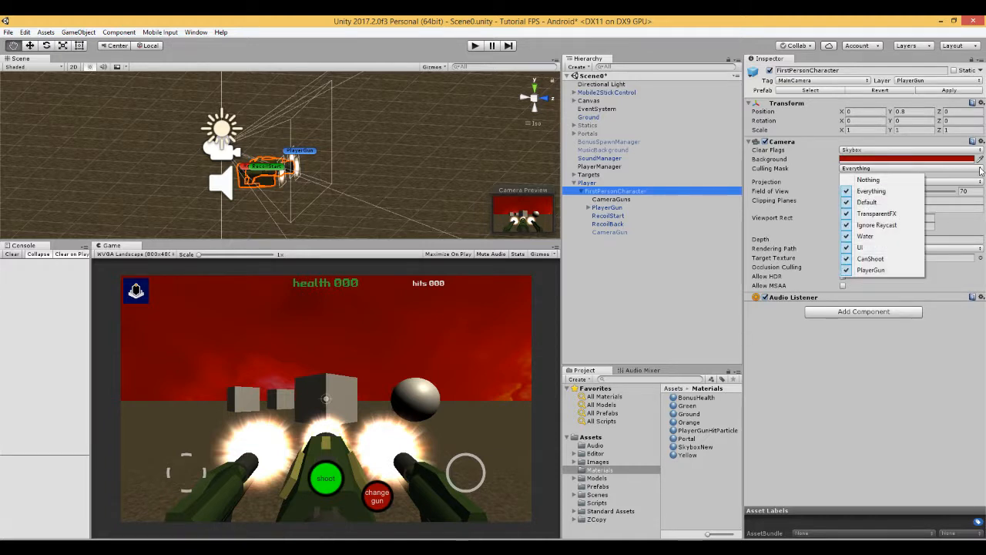
{"action": "left_click", "coordinate": [869, 272]}
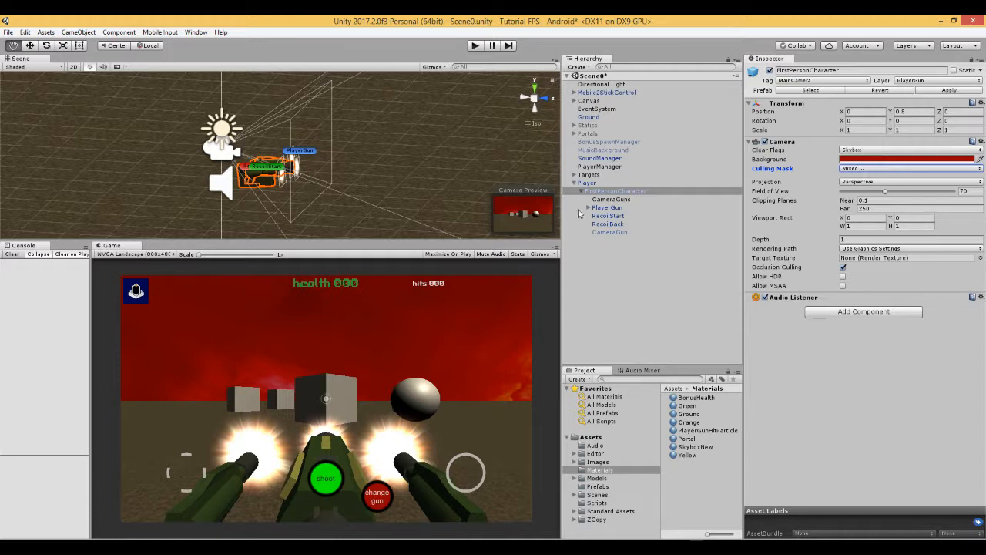
Check the CameraGuns field of view and set the FirstPersonCharacter camera's field of view to 60 to match
{"action": "left_click", "coordinate": [602, 200]}
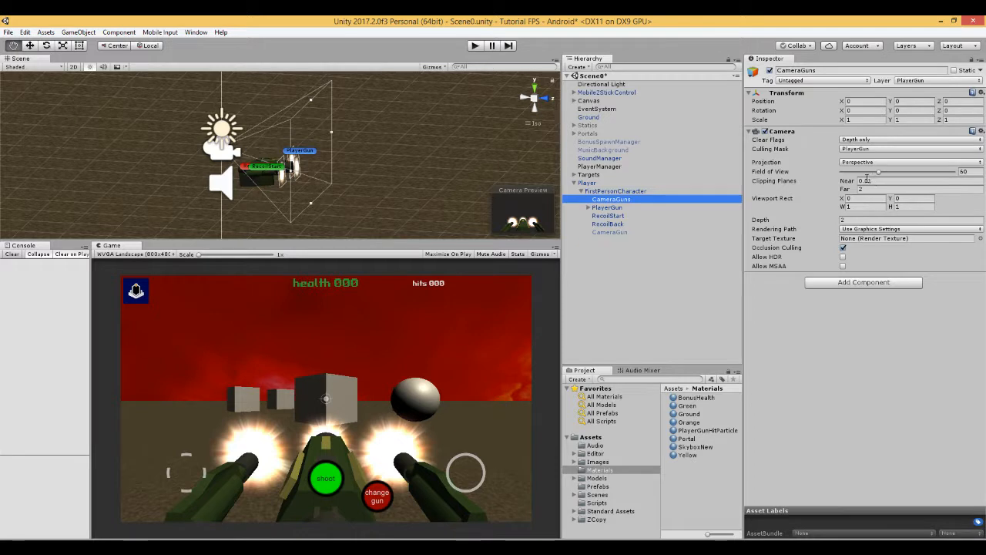
{"action": "mouse_move", "coordinate": [878, 172]}
{"action": "left_mouse_down"}
{"action": "mouse_move", "coordinate": [916, 177]}
{"action": "mouse_move", "coordinate": [869, 188]}
{"action": "mouse_move", "coordinate": [881, 180]}
{"action": "left_mouse_up"}
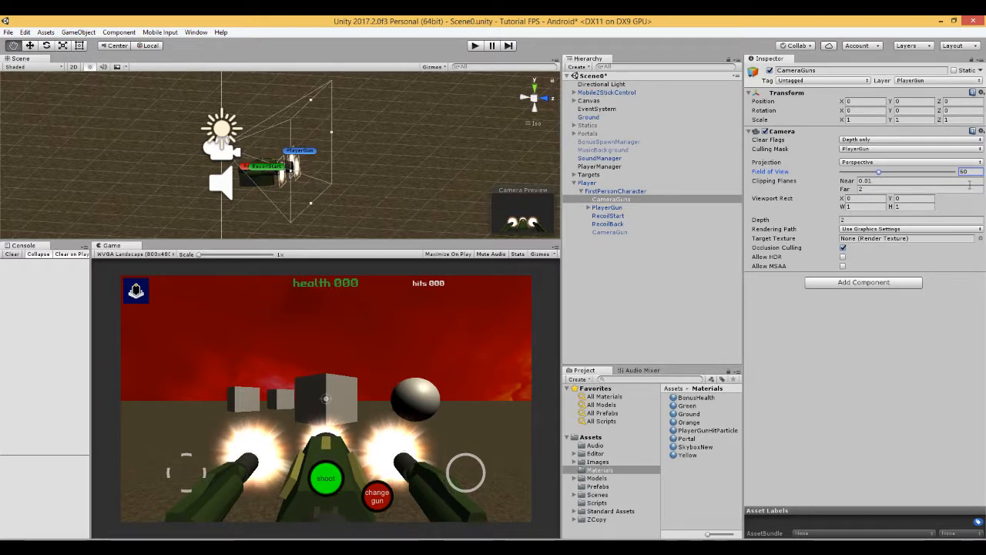
{"action": "left_click", "coordinate": [624, 191]}
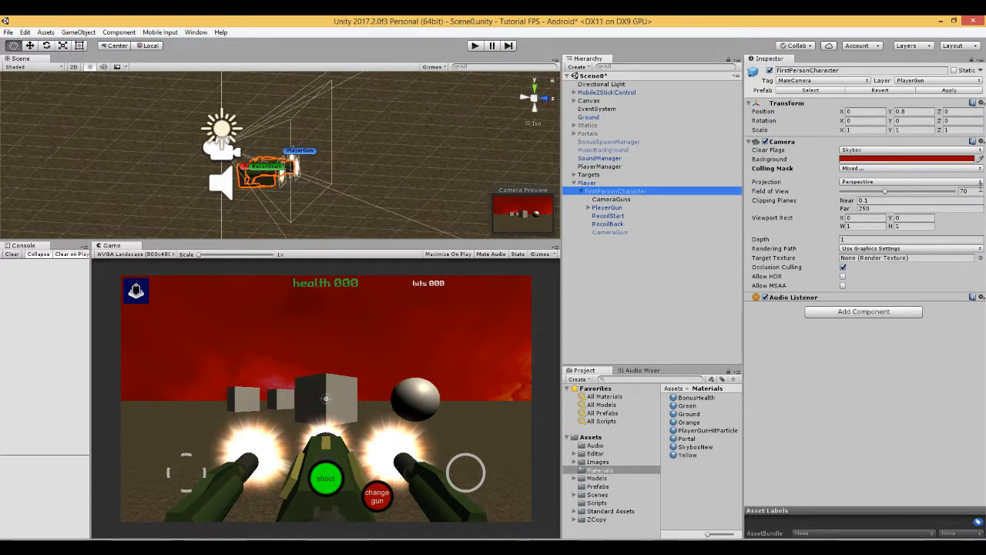
{"action": "left_click", "coordinate": [978, 191]}
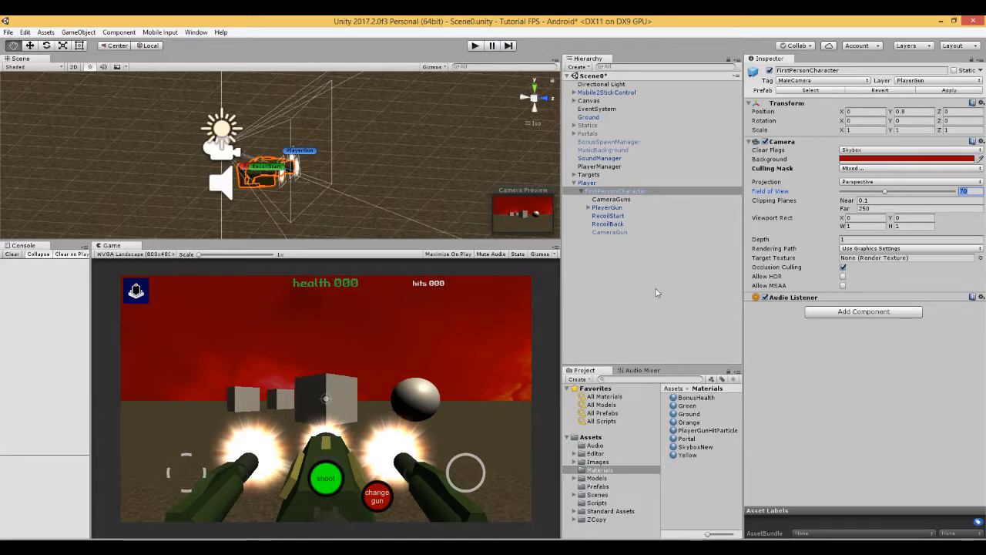
{"action": "type", "text": "60"}
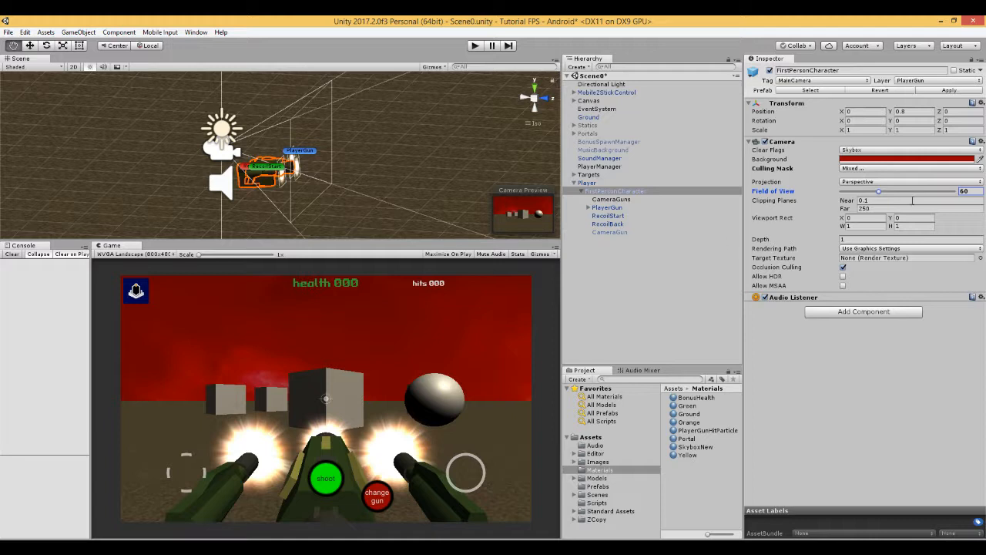
Try different fields of view on the FirstPersonCharacter and CameraGuns cameras to compare how the guns and scene render
{"action": "mouse_move", "coordinate": [883, 196]}
{"action": "left_mouse_down"}
{"action": "mouse_move", "coordinate": [926, 197]}
{"action": "mouse_move", "coordinate": [870, 202]}
{"action": "mouse_move", "coordinate": [892, 201]}
{"action": "mouse_move", "coordinate": [881, 201]}
{"action": "mouse_move", "coordinate": [880, 180]}
{"action": "mouse_move", "coordinate": [887, 182]}
{"action": "left_mouse_up"}
{"action": "left_click", "coordinate": [628, 199]}
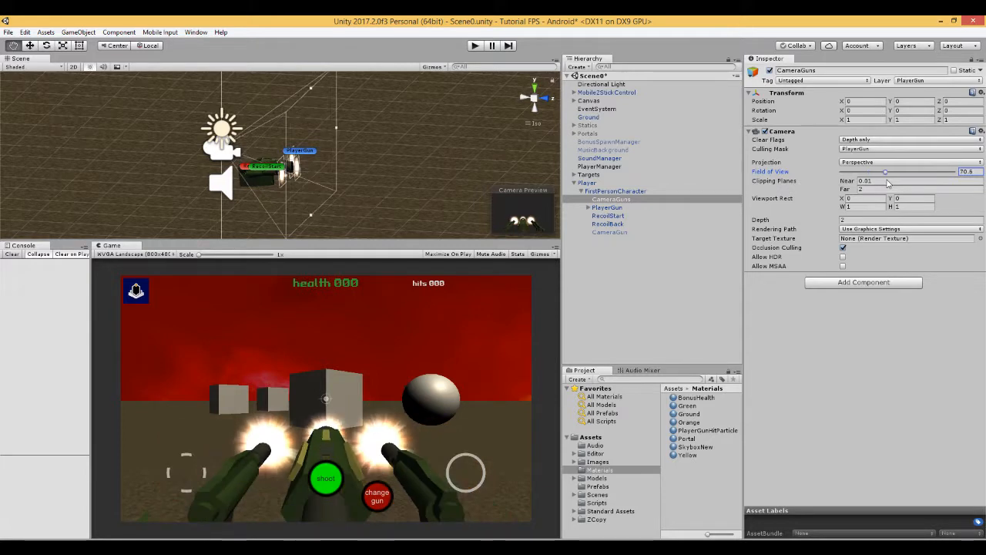
{"action": "left_click", "coordinate": [606, 191]}
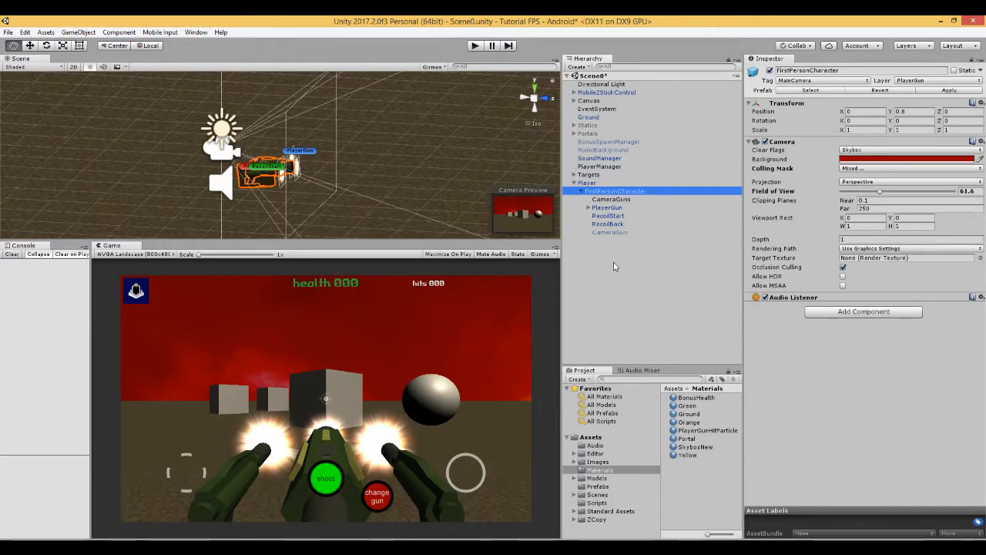
{"action": "key", "text": "Down"}
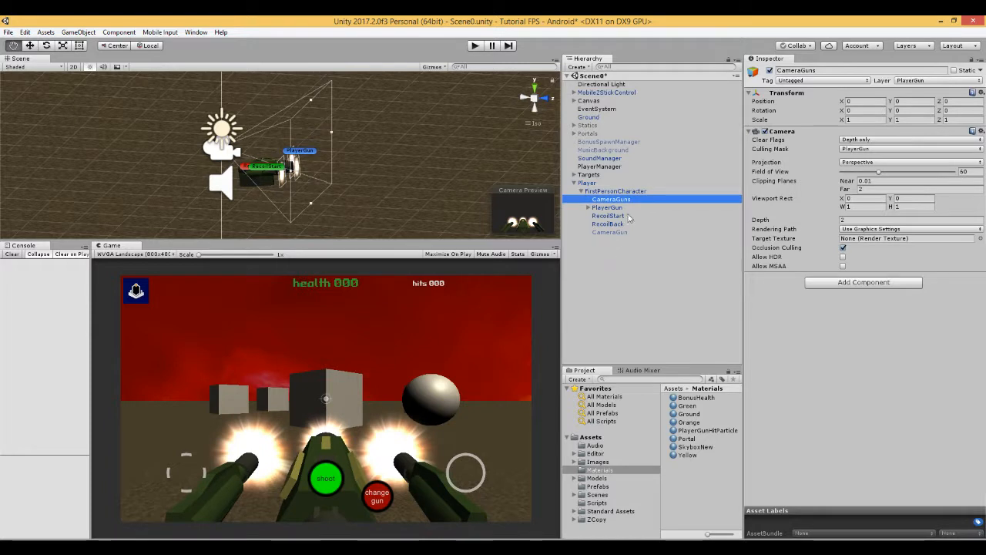
Set the FirstPersonCharacter camera's field of view to 60 and check it against the CameraGuns field of view
{"action": "left_click", "coordinate": [616, 191]}
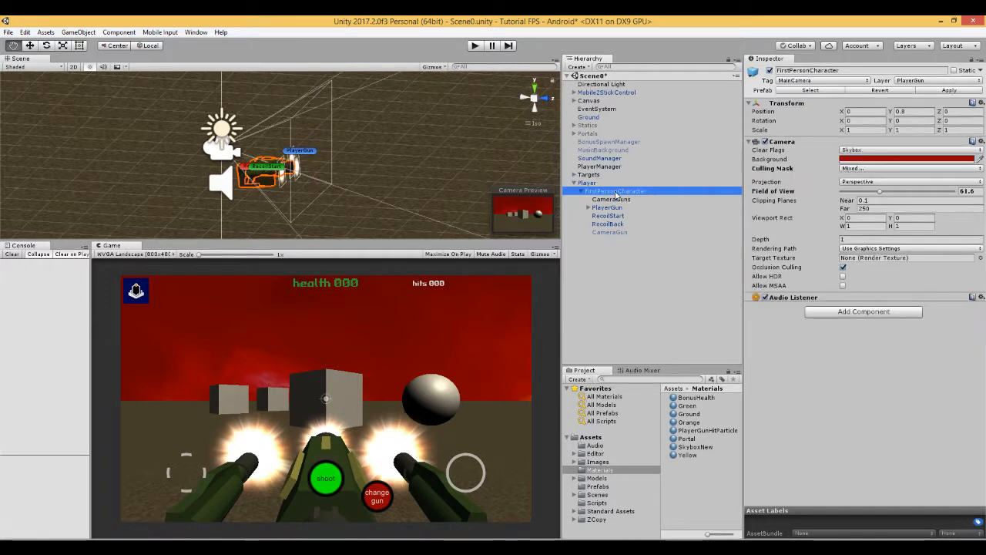
{"action": "left_click", "coordinate": [977, 192]}
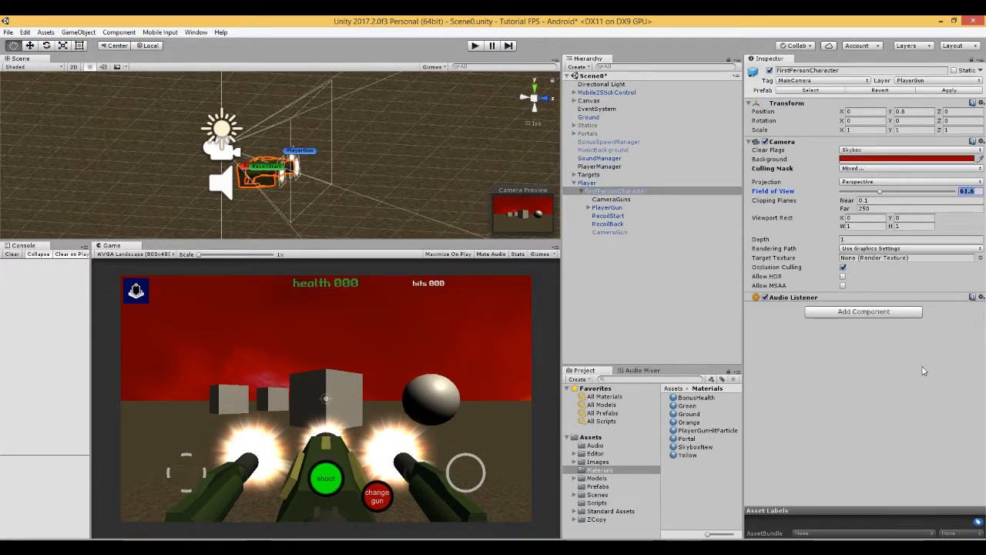
{"action": "type", "text": "60"}
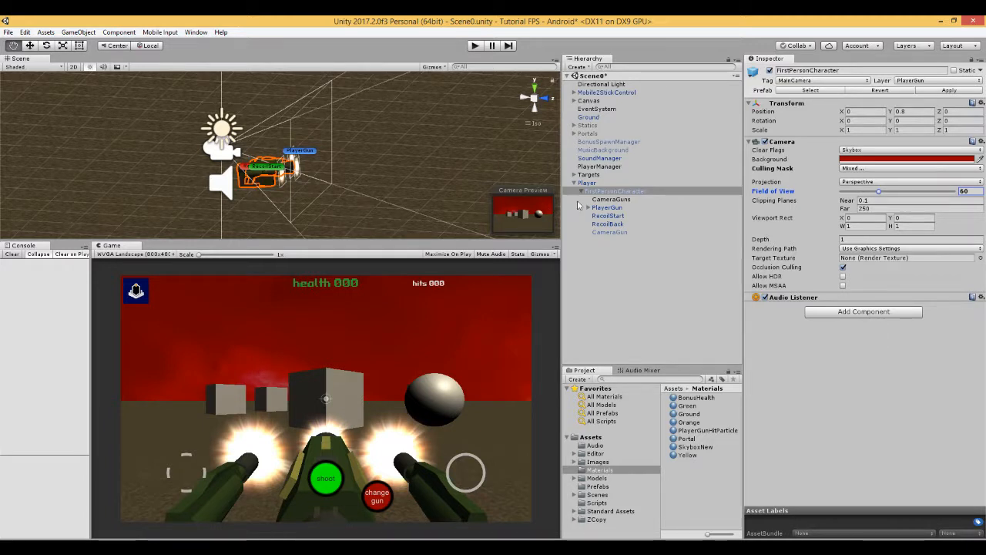
{"action": "left_click", "coordinate": [609, 199]}
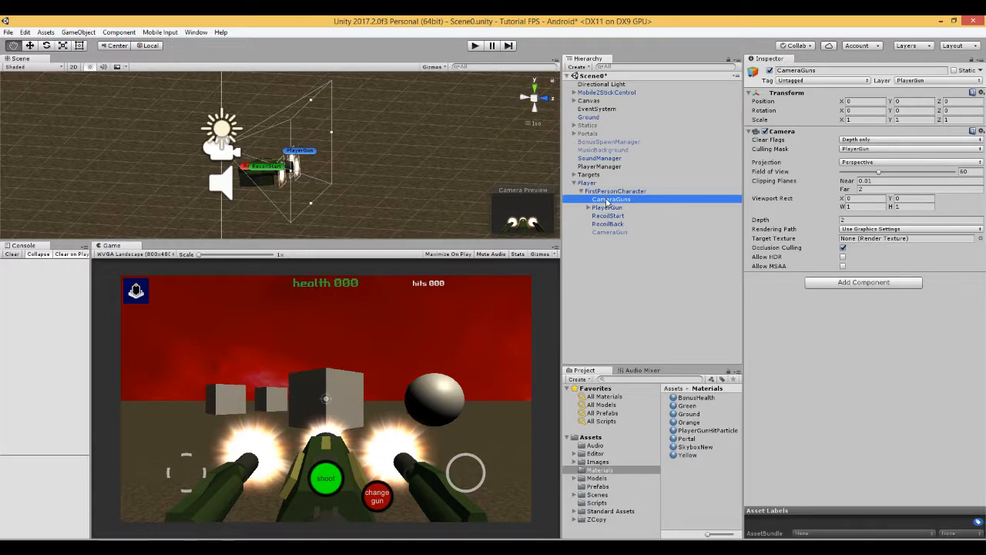
{"action": "left_click", "coordinate": [616, 191]}
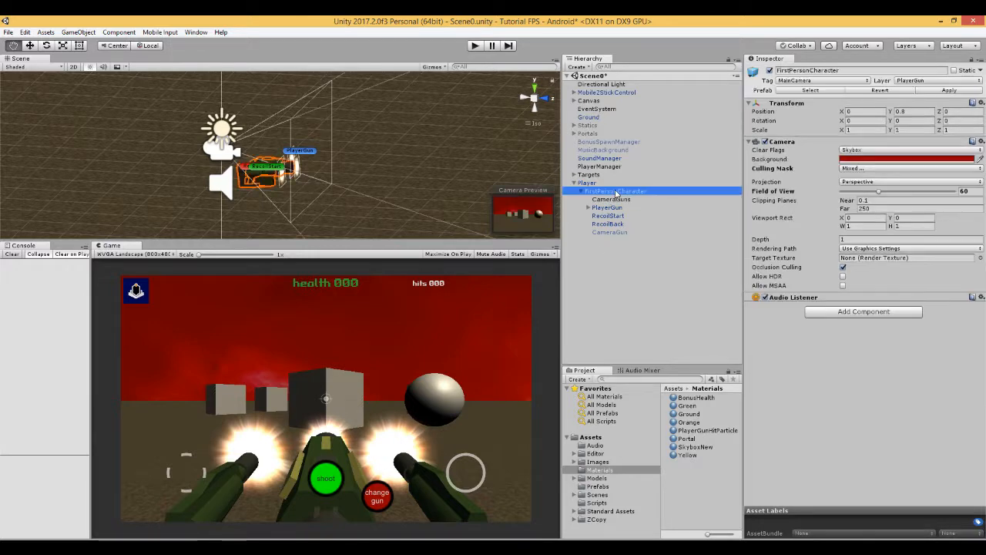
Run the game and fire the single gun at the cube ahead while moving
{"action": "left_click", "coordinate": [475, 46]}
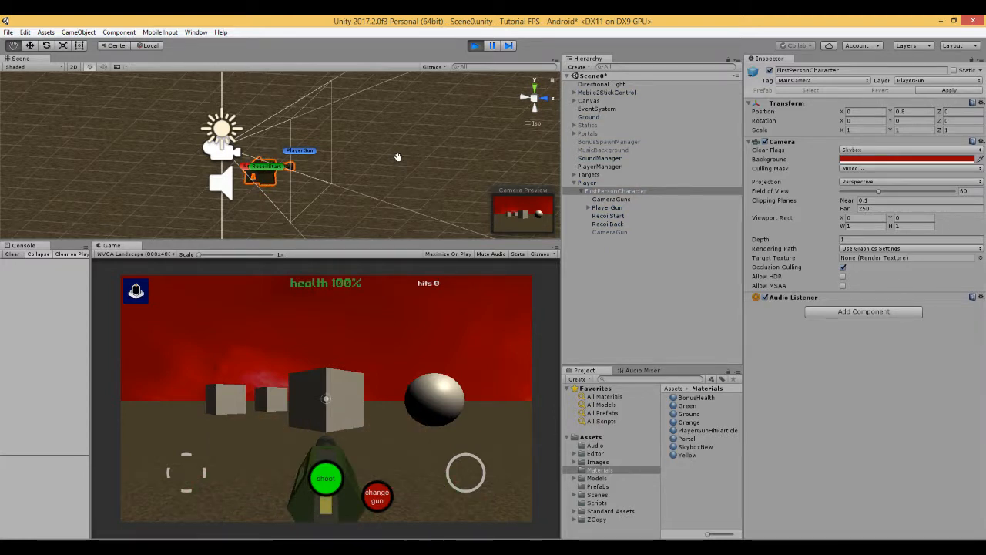
{"action": "key", "text": "space"}
{"action": "key", "text": "space"}
{"action": "key", "text": "w"}
{"action": "key", "text": "a"}
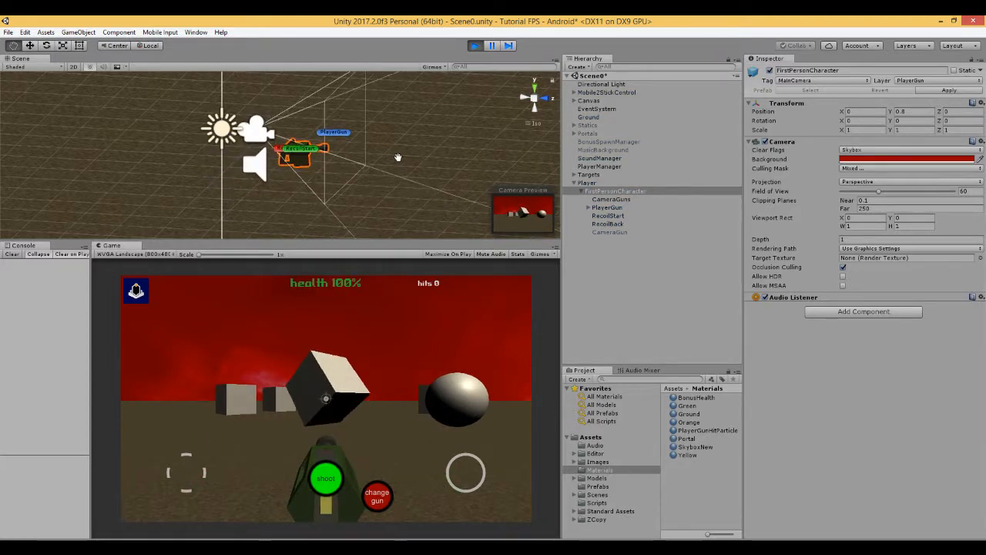
{"action": "key", "text": "space"}
{"action": "key", "text": "space"}
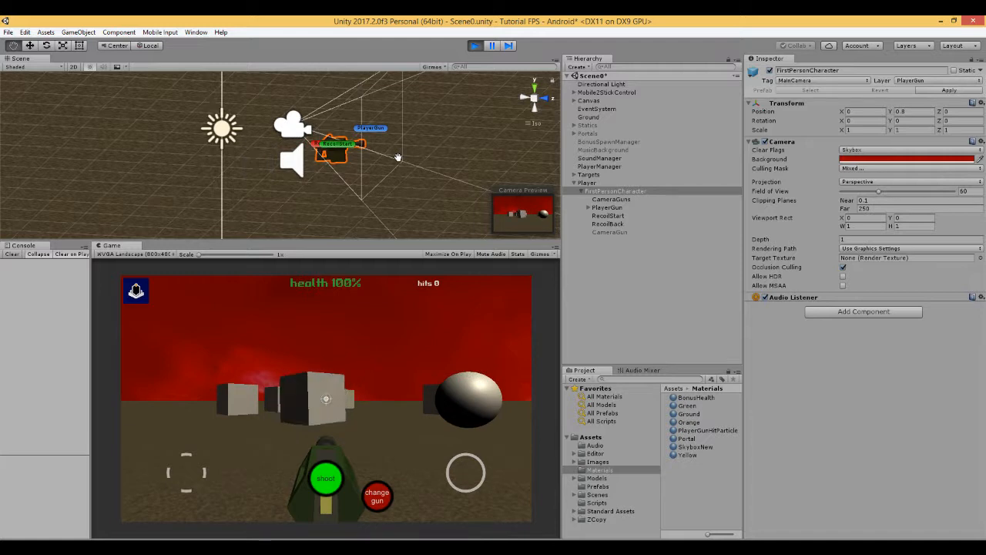
Walk right up against a large cube in the running game to check whether the gun clips into it
{"action": "key", "text": "w"}
{"action": "key", "text": "w"}
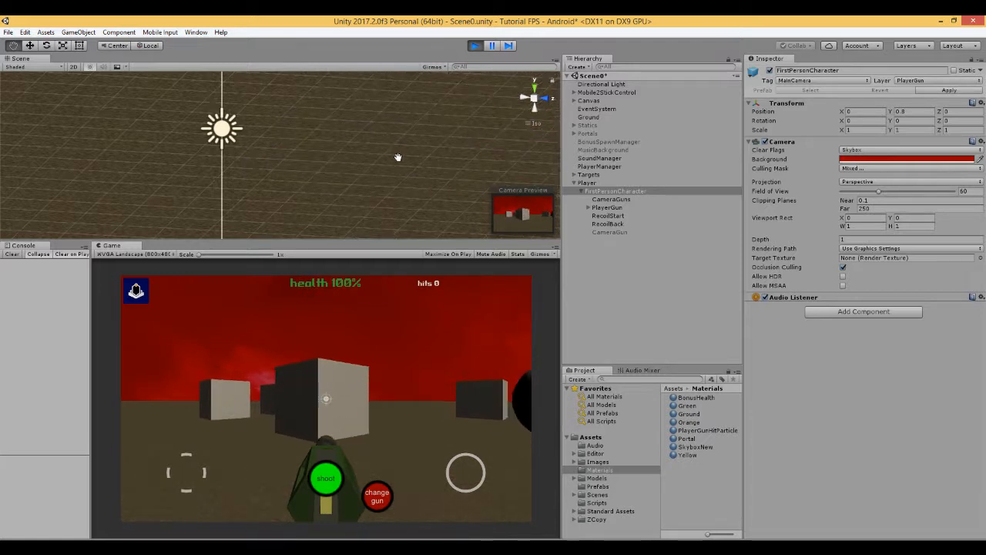
{"action": "key", "text": "w"}
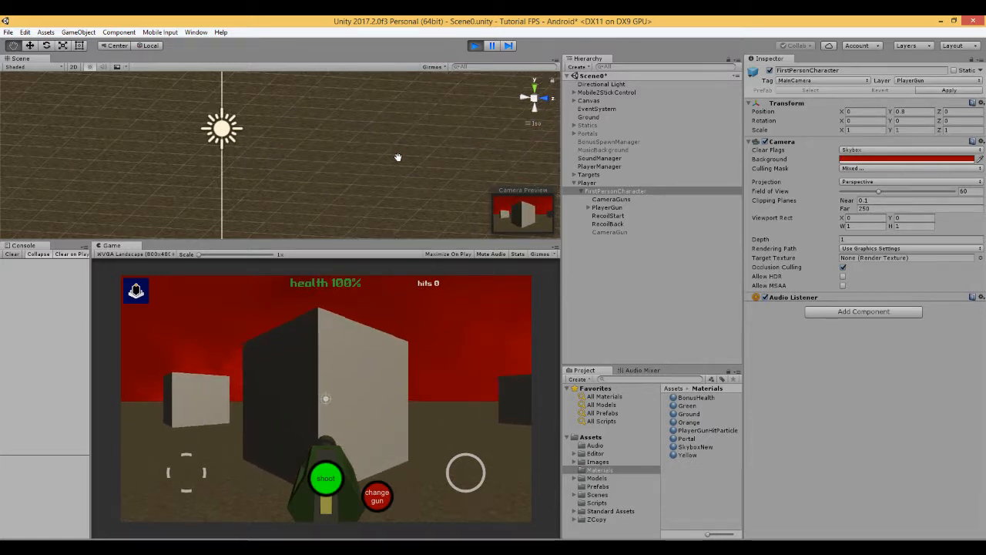
{"action": "key", "text": "w"}
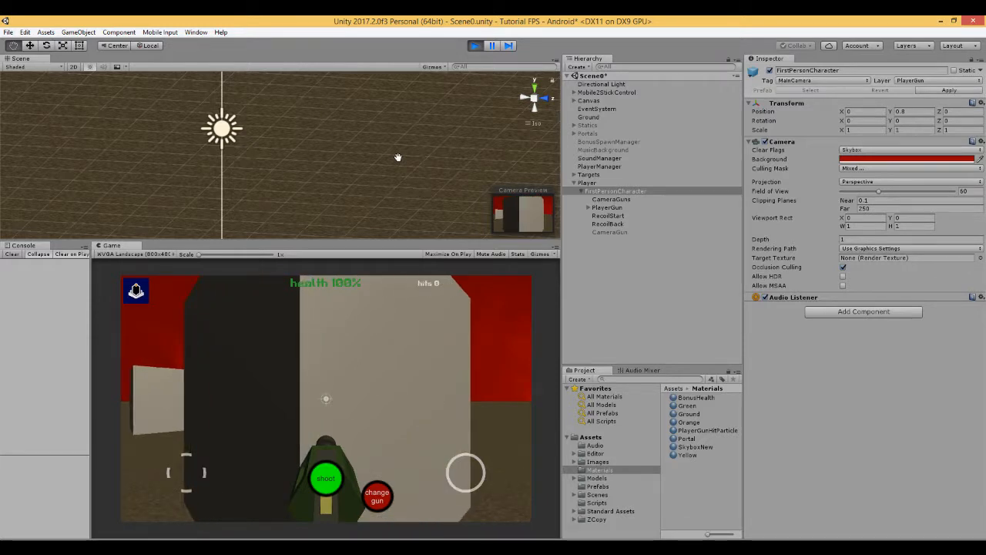
{"action": "key", "text": "w"}
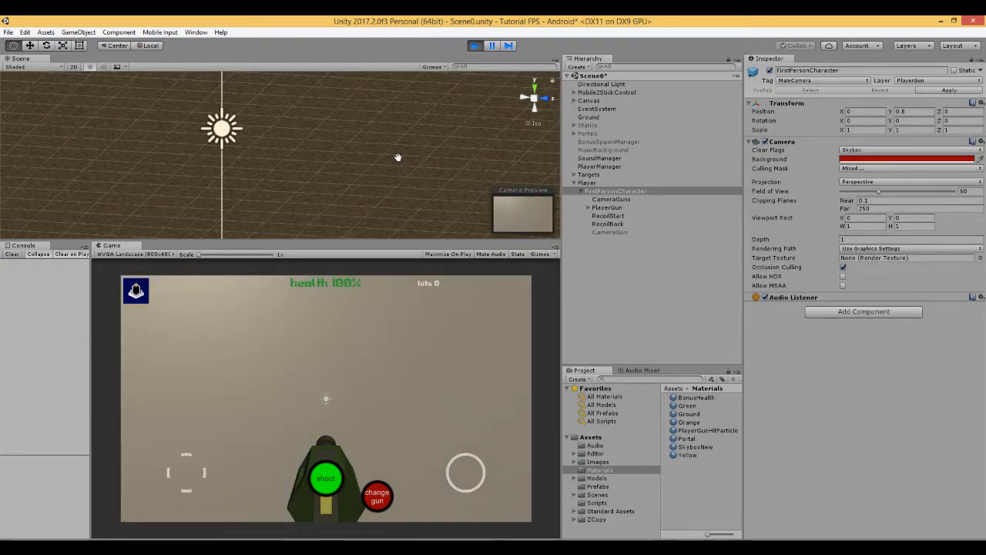
{"action": "key", "text": "w"}
{"action": "key", "text": "s"}
{"action": "key", "text": "w"}
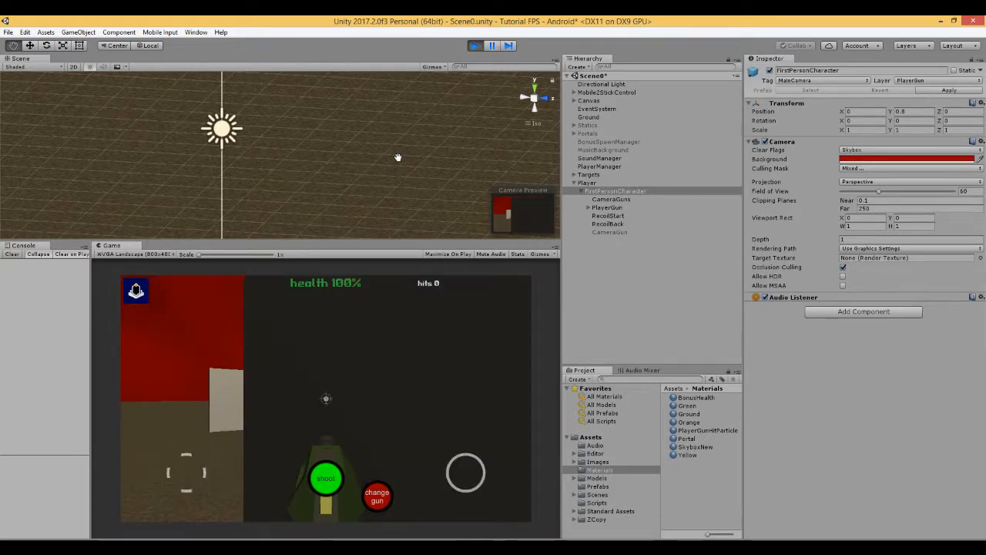
Back off and approach other cube faces from different angles to check how the gun renders at close range
{"action": "key", "text": "s"}
{"action": "key", "text": "a"}
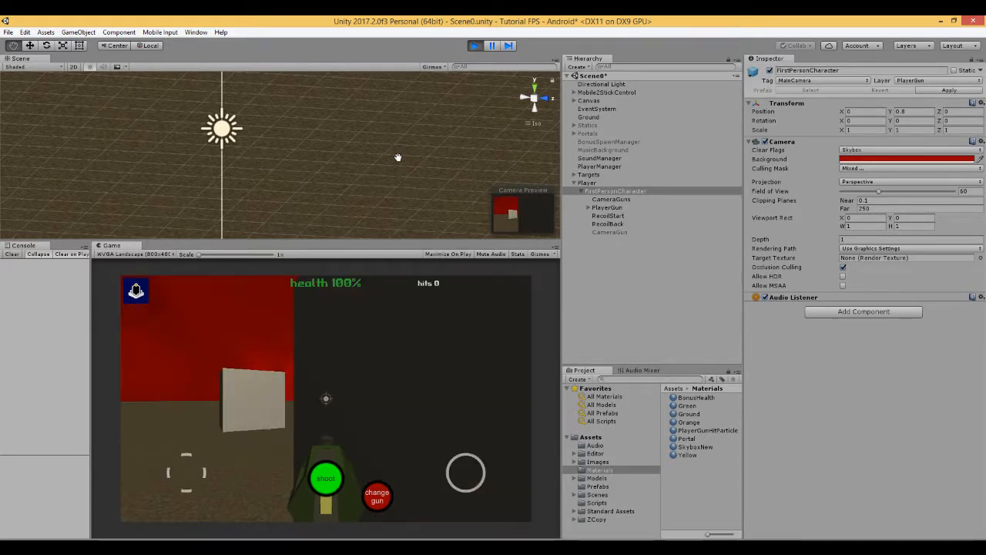
{"action": "key", "text": "d"}
{"action": "key", "text": "w"}
{"action": "key", "text": "w"}
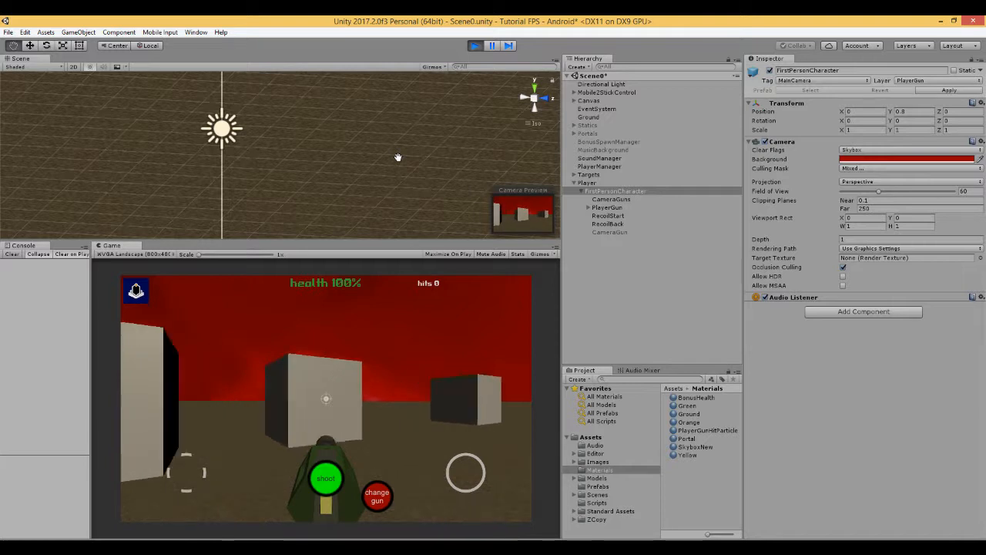
{"action": "key", "text": "Left"}
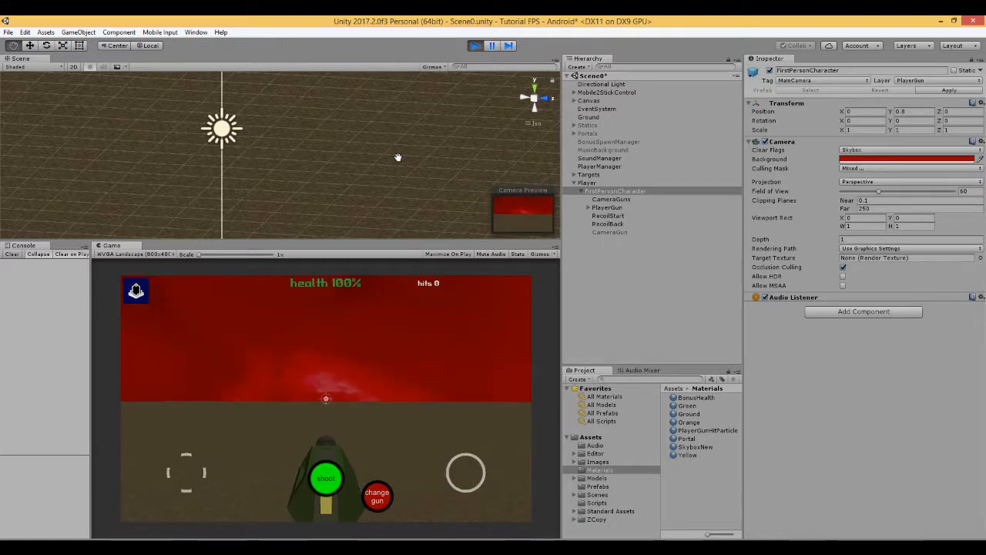
{"action": "key", "text": "Right"}
{"action": "key", "text": "w"}
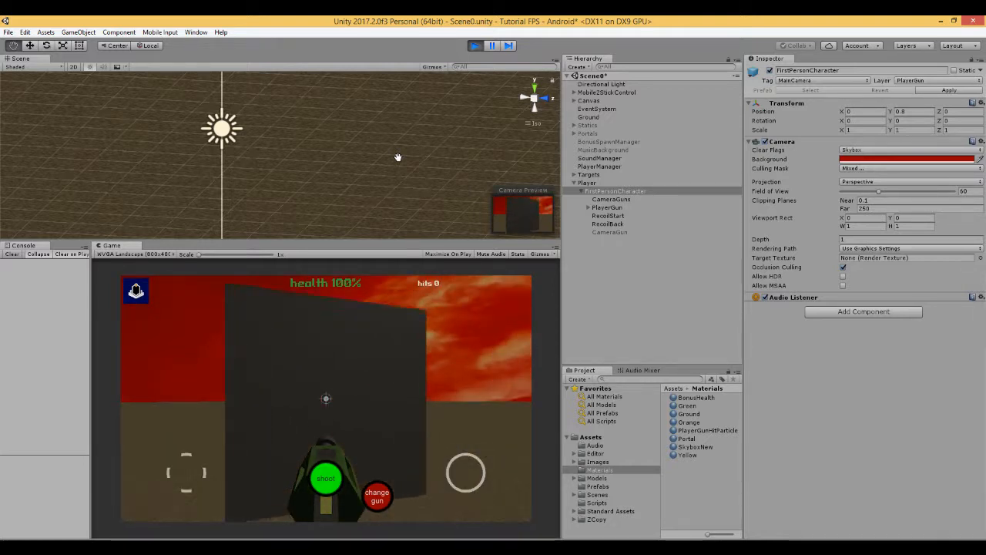
{"action": "key", "text": "Left"}
{"action": "key", "text": "Right"}
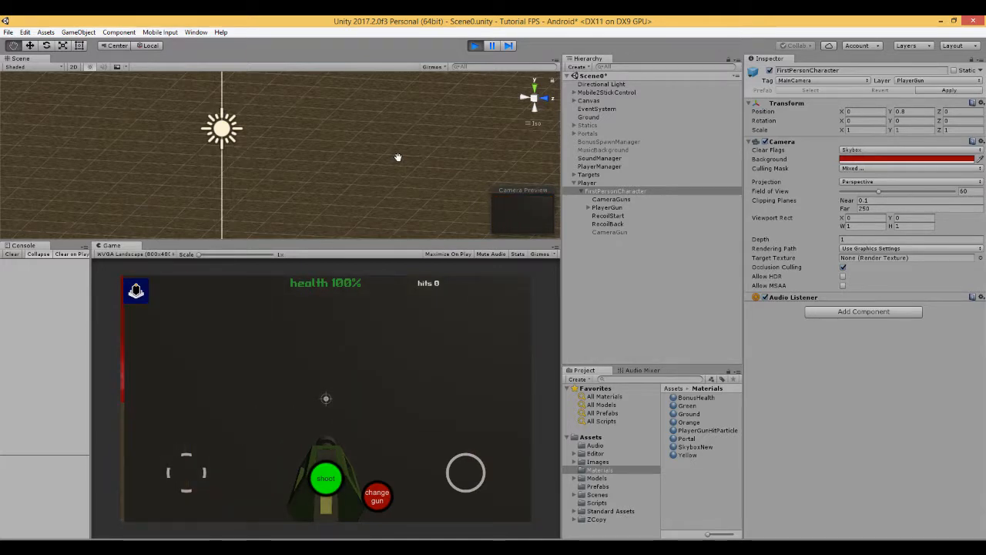
{"action": "key", "text": "s"}
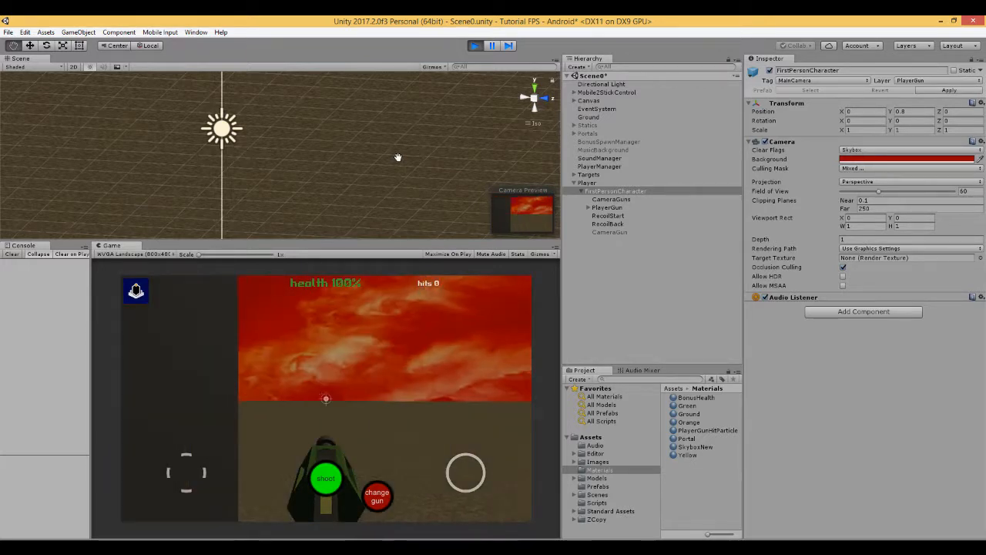
Fire the single gun at the distant cube and turn toward the sphere
{"action": "key", "text": "w"}
{"action": "key", "text": "space"}
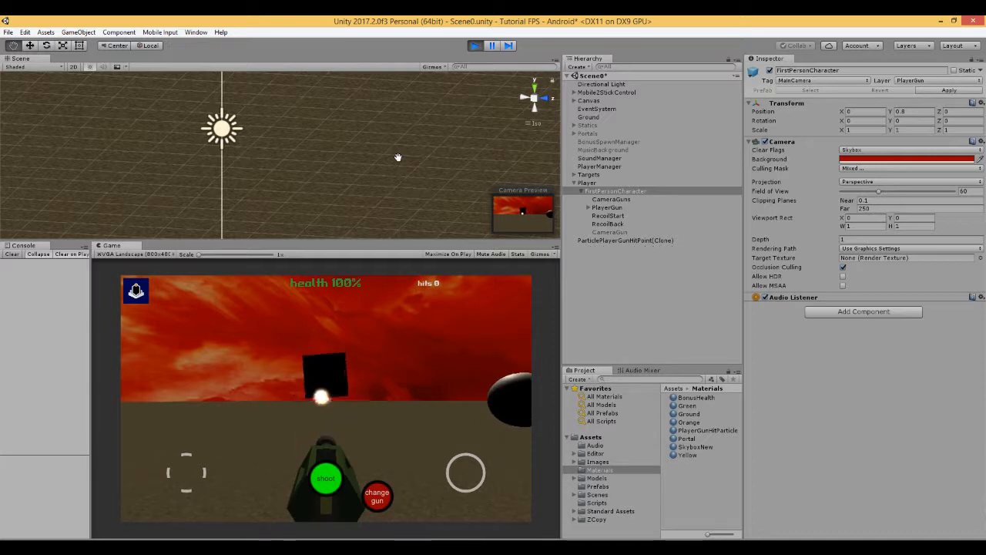
{"action": "key", "text": "Right"}
{"action": "key", "text": "d"}
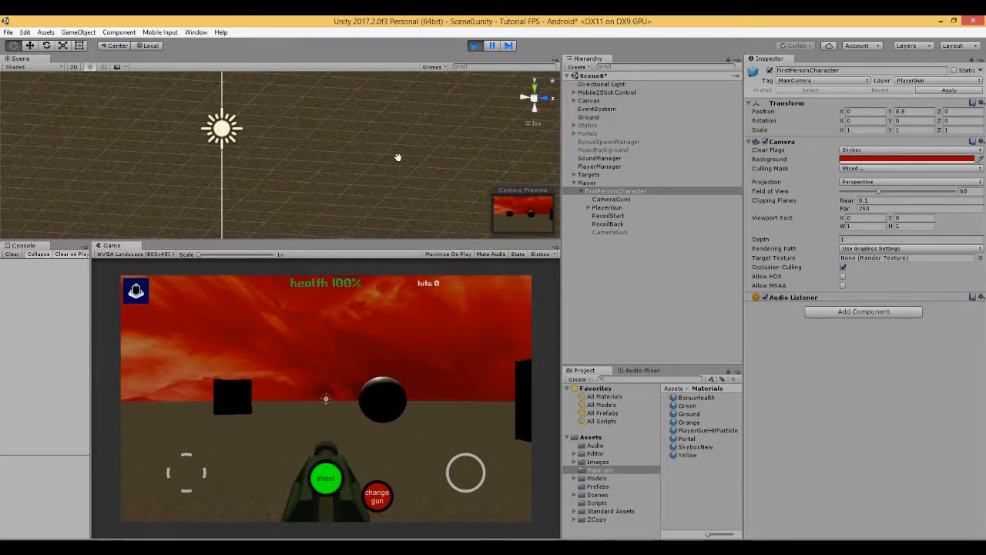
Switch to the double guns and test firing them at the surrounding targets while strafing
{"action": "key", "text": "c"}
{"action": "key", "text": "space"}
{"action": "key", "text": "a"}
{"action": "key", "text": "space"}
{"action": "key", "text": "d"}
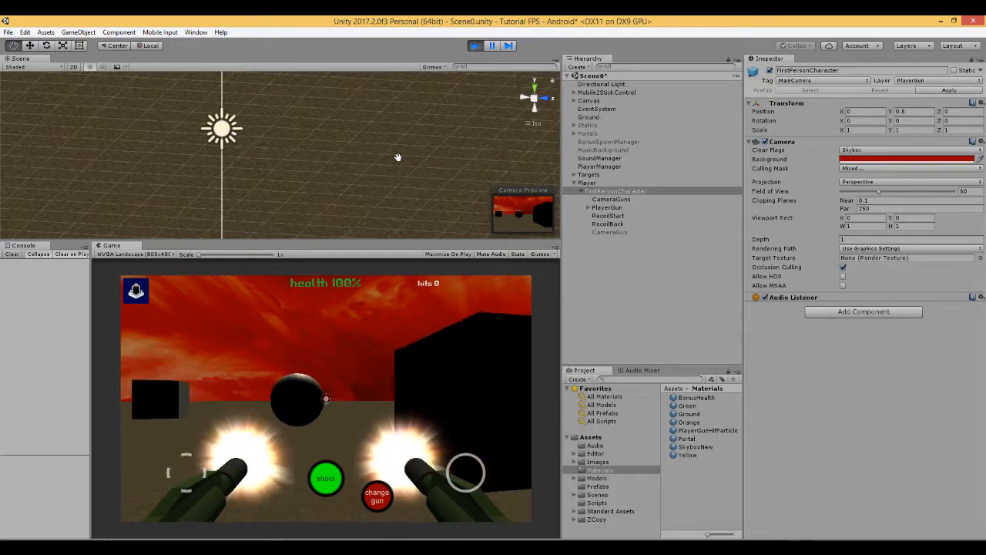
{"action": "key", "text": "Left"}
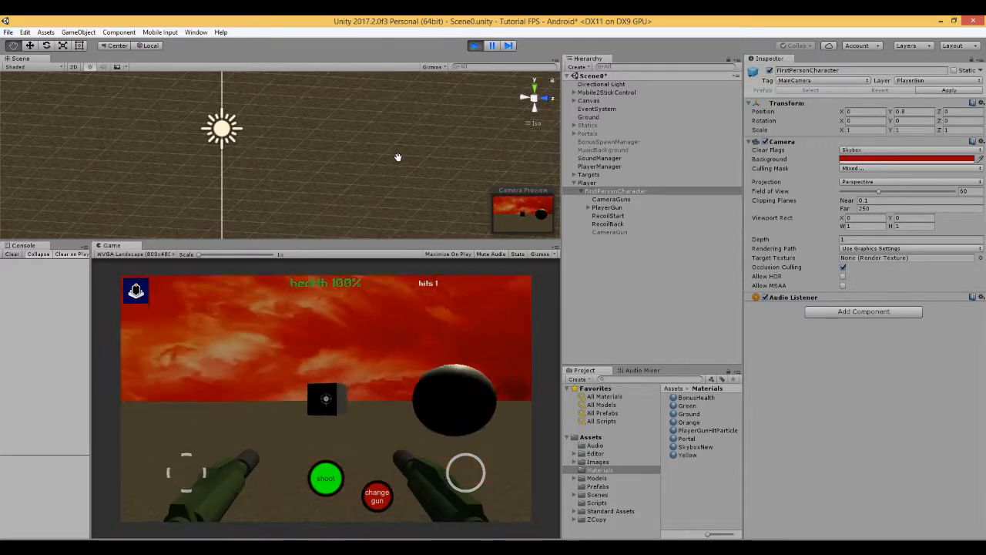
{"action": "key", "text": "d"}
{"action": "key", "text": "space"}
{"action": "key", "text": "d"}
{"action": "key", "text": "space"}
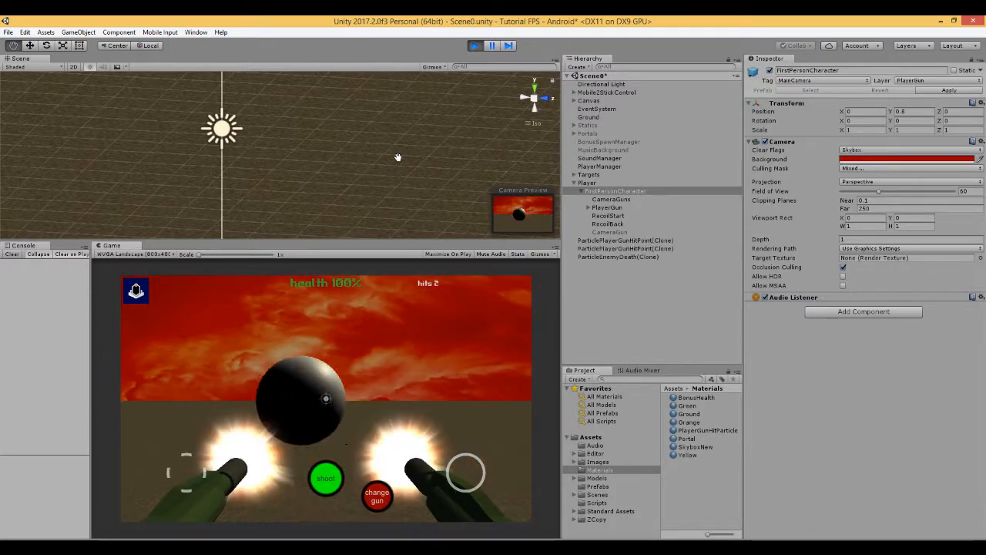
Keep turning, moving and firing the double guns at the remaining targets, and stop the running game
{"action": "key", "text": "s"}
{"action": "key", "text": "Left"}
{"action": "key", "text": "s"}
{"action": "key", "text": "Right"}
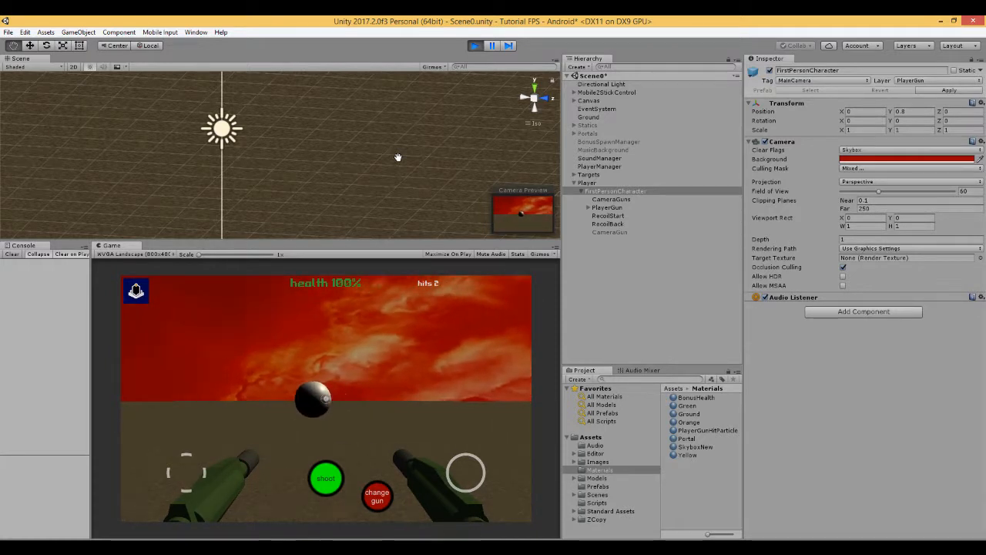
{"action": "key", "text": "Left"}
{"action": "key", "text": "Left"}
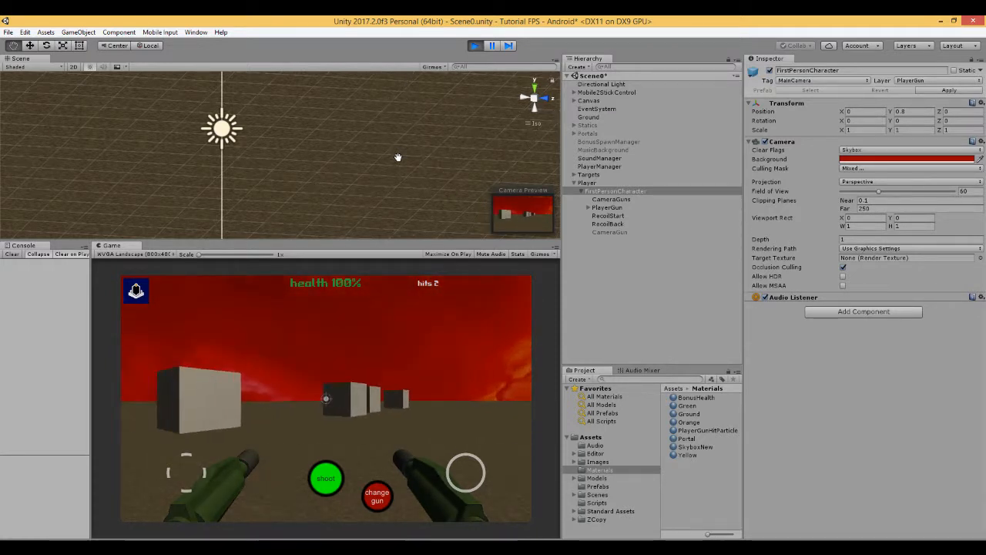
{"action": "key", "text": "d"}
{"action": "key", "text": "space"}
{"action": "key", "text": "d"}
{"action": "key", "text": "space"}
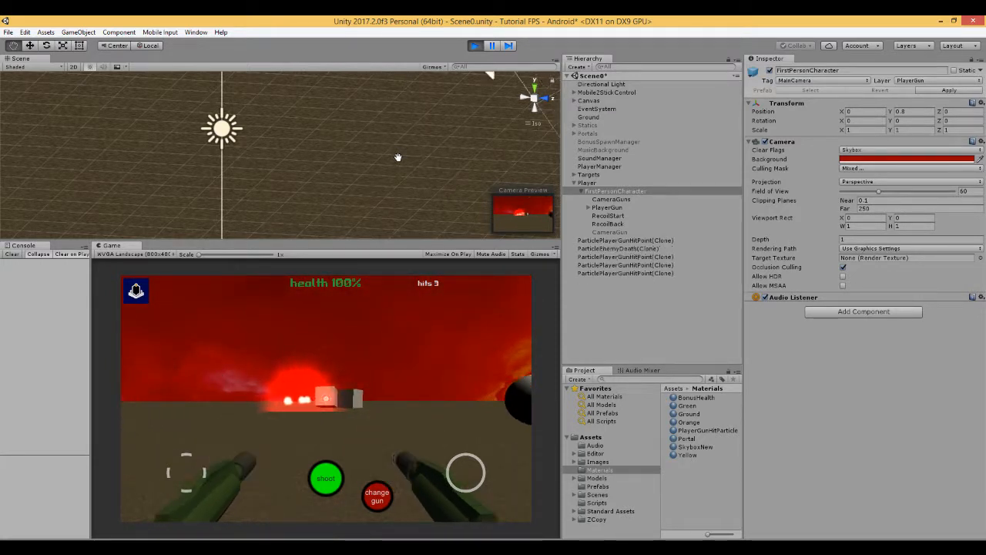
{"action": "key", "text": "d"}
{"action": "key", "text": "space"}
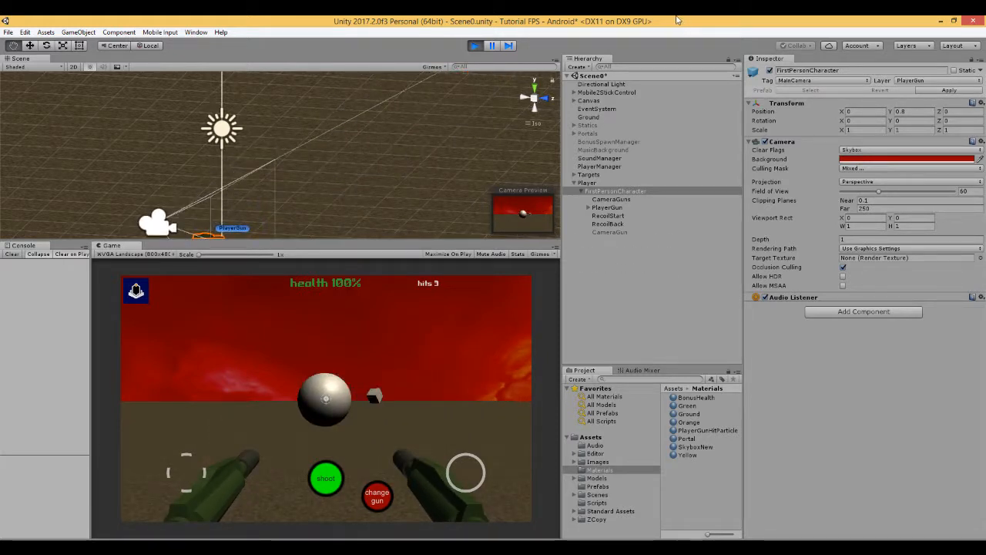
{"action": "left_click", "coordinate": [475, 45]}
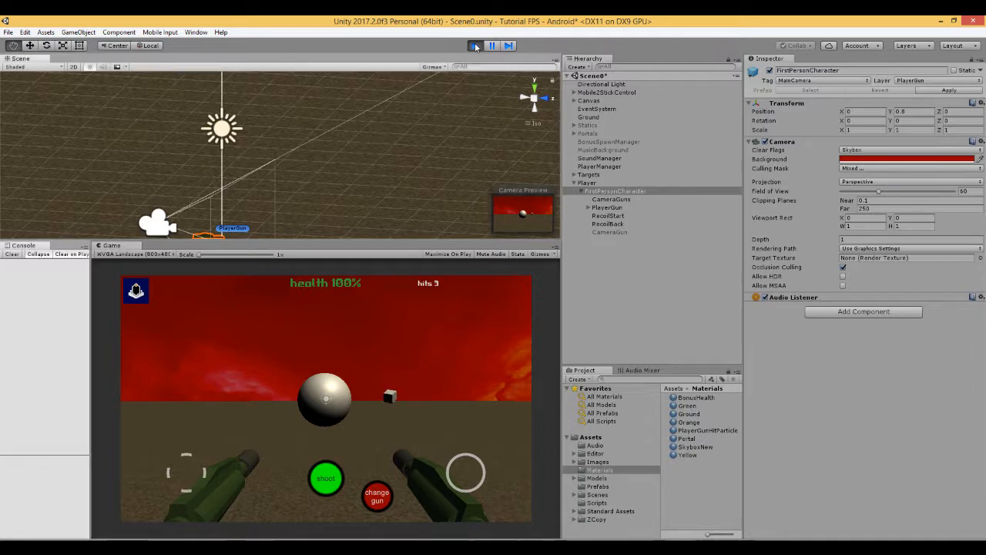
Compare the depth values of the CameraGuns and FirstPersonCharacter cameras
{"action": "left_click", "coordinate": [607, 199]}
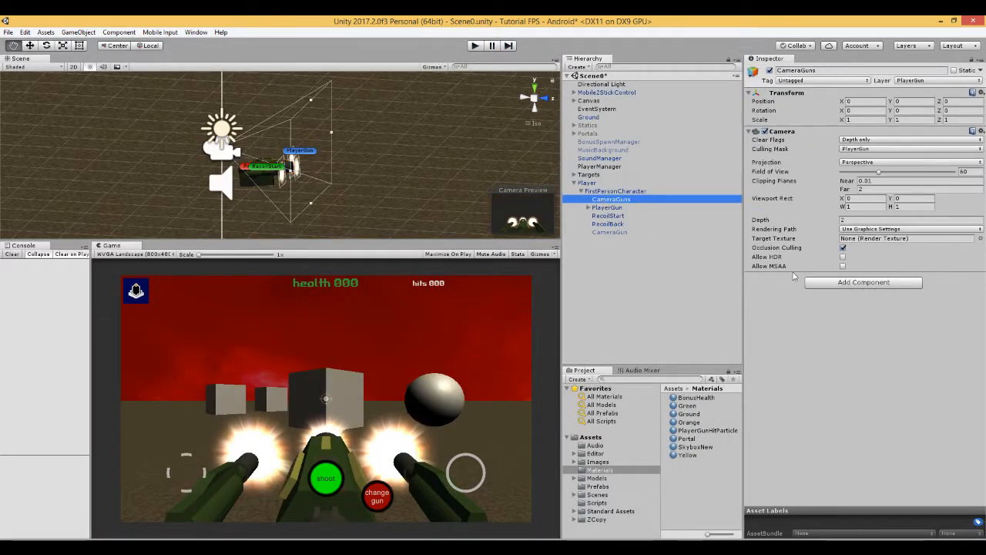
{"action": "left_click", "coordinate": [862, 220]}
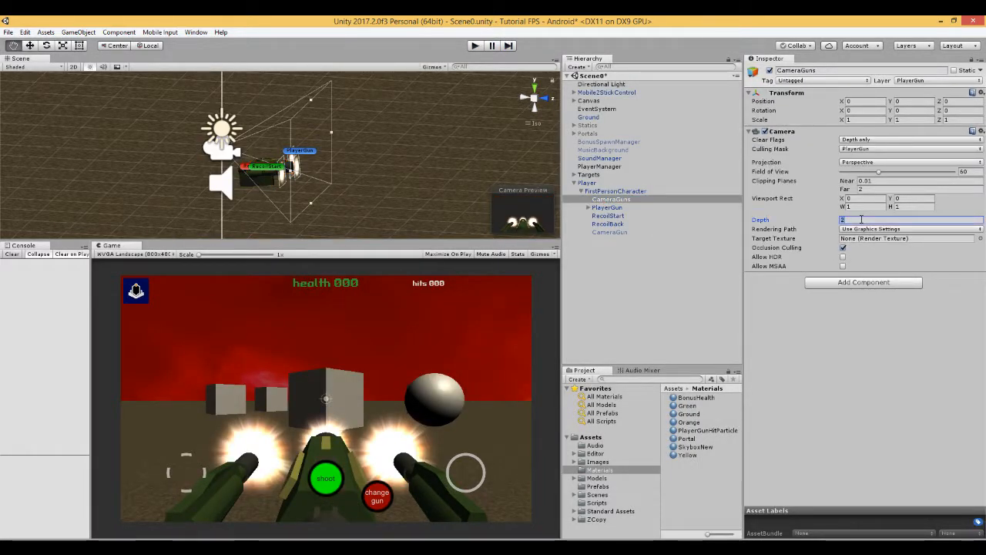
{"action": "left_click", "coordinate": [608, 191]}
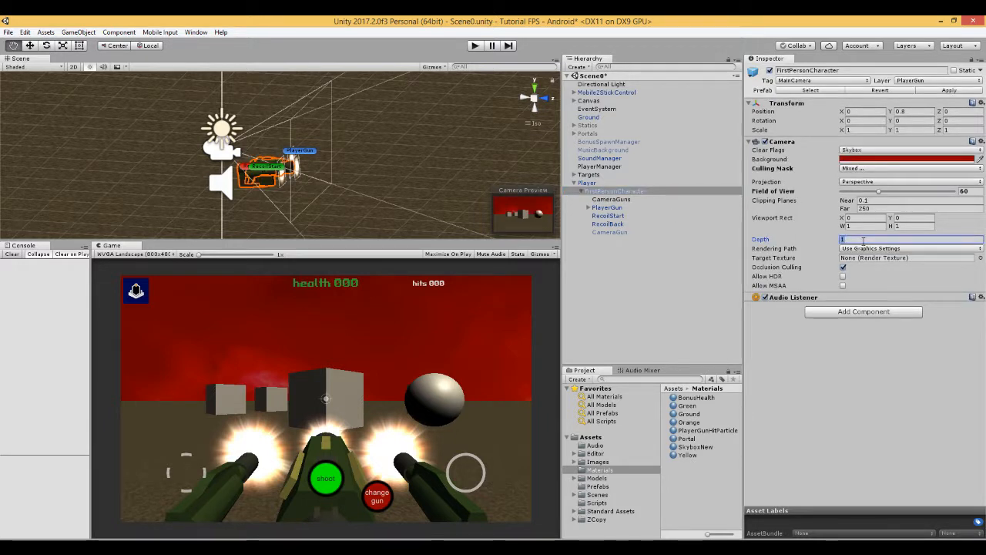
Extend the CameraGuns far clipping plane to about 2.23
{"action": "left_click", "coordinate": [614, 201]}
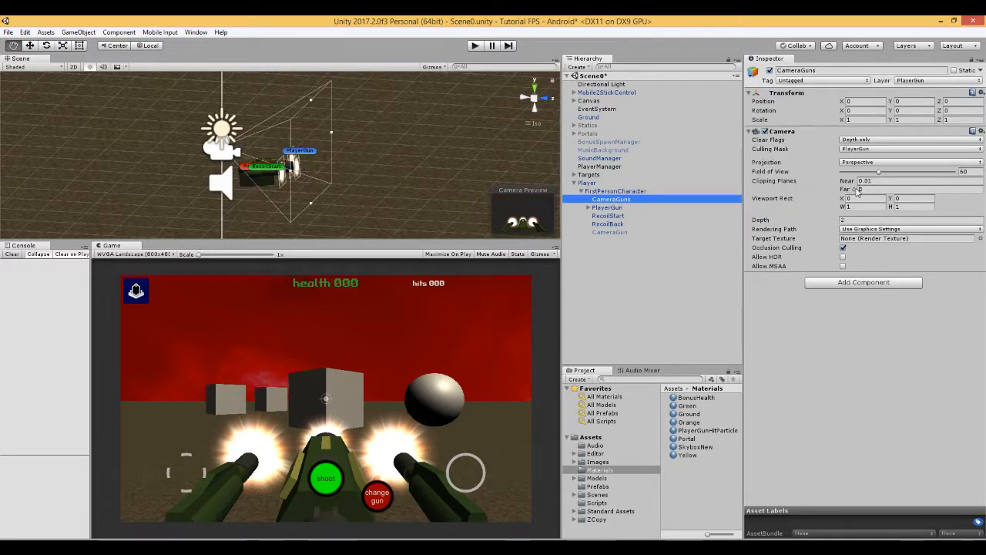
{"action": "mouse_move", "coordinate": [858, 193]}
{"action": "left_mouse_down"}
{"action": "mouse_move", "coordinate": [850, 199]}
{"action": "mouse_move", "coordinate": [869, 198]}
{"action": "left_mouse_up"}
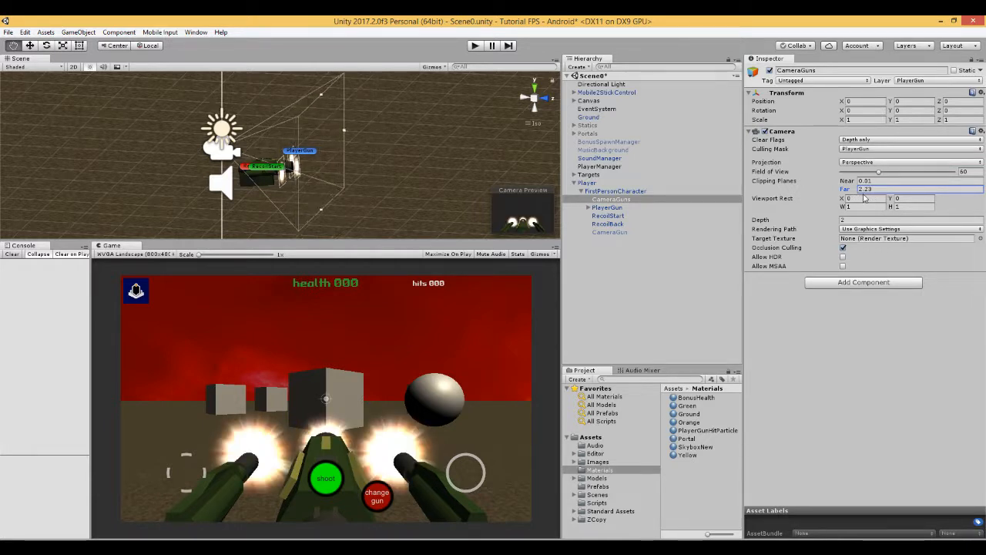